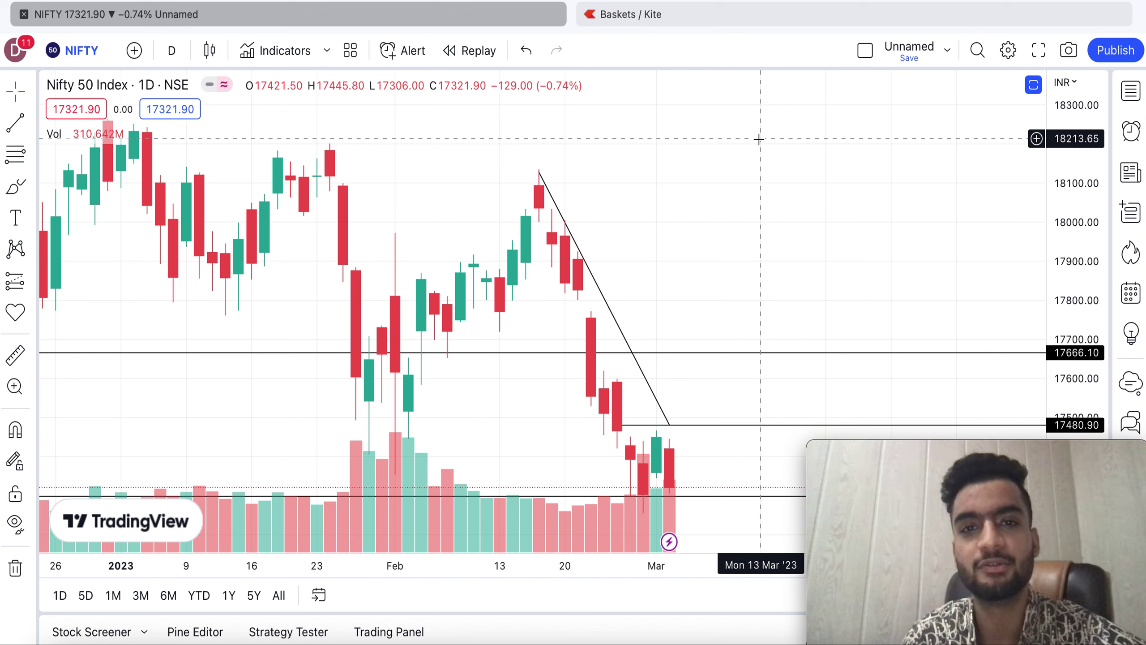
Step: Set the Nifty 50 chart interval to 15 minutes
scroll(759, 140, right, 3)
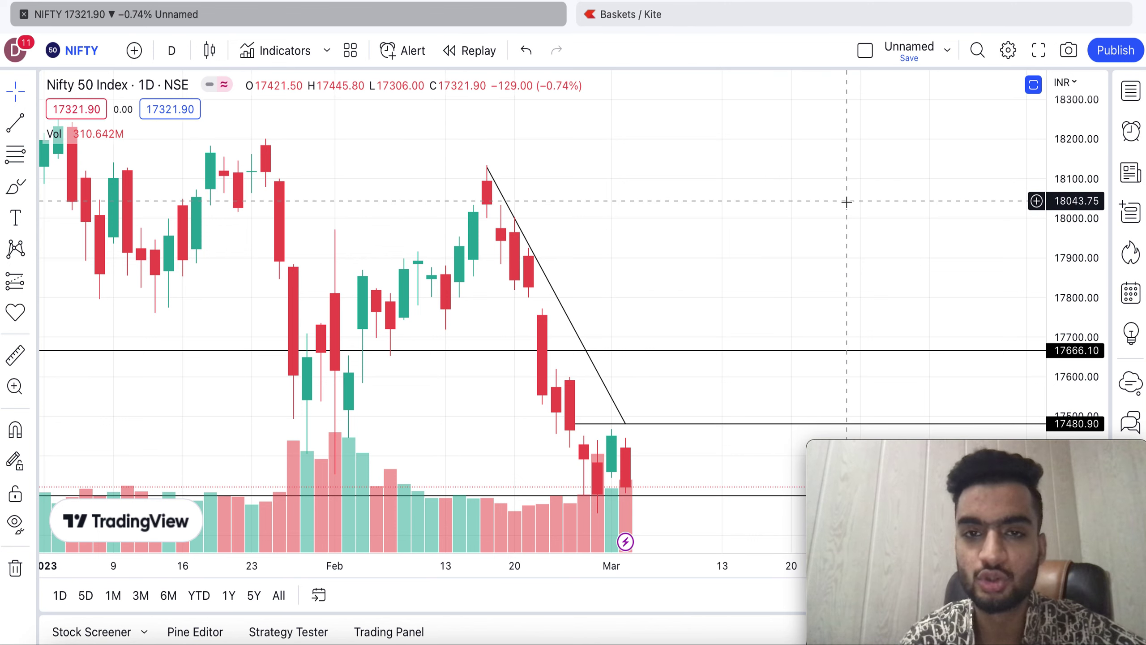
scroll(847, 202, up, 3)
text(15)
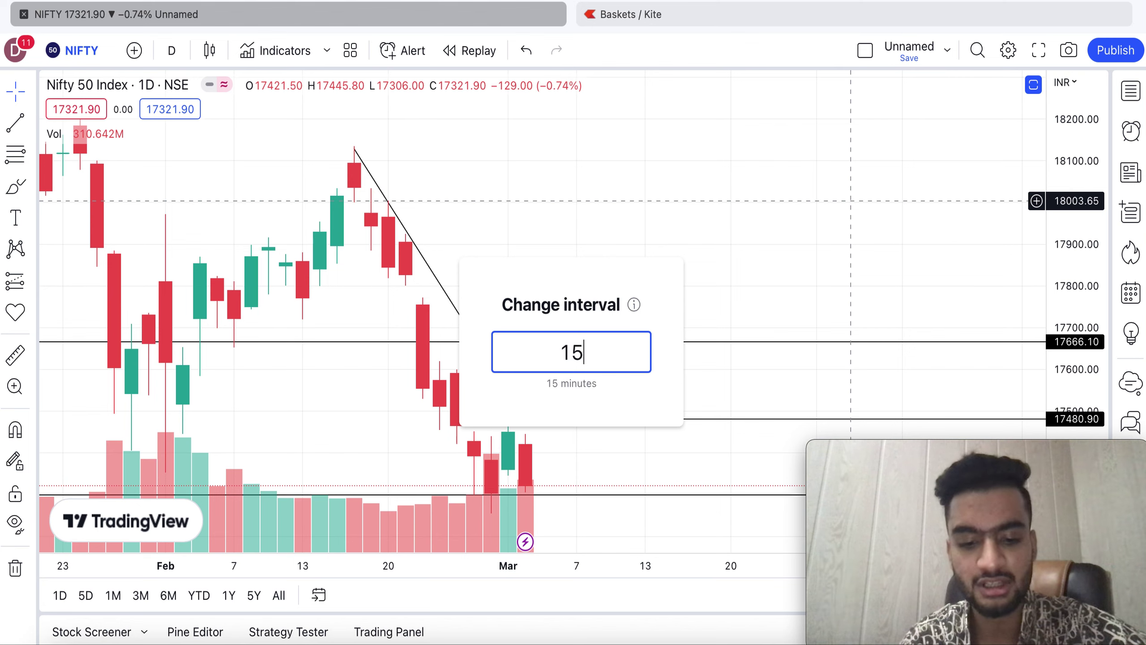
key(Return)
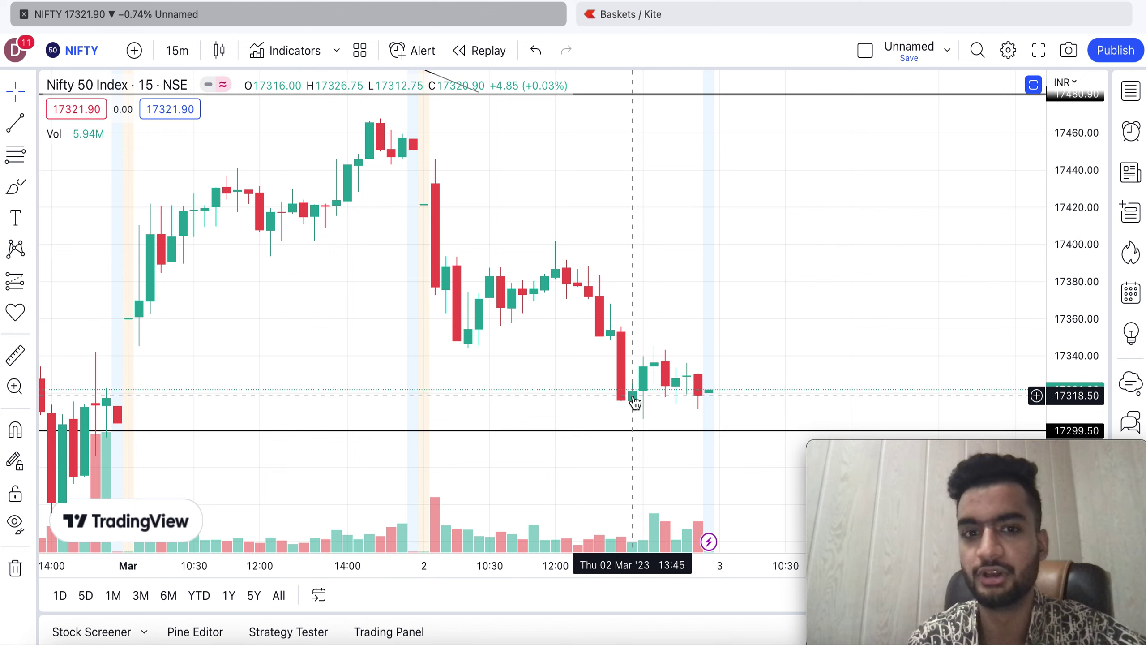
Step: Drag the descending trendline's end down and right past the latest 15-minute candles
scroll(482, 266, down, 5)
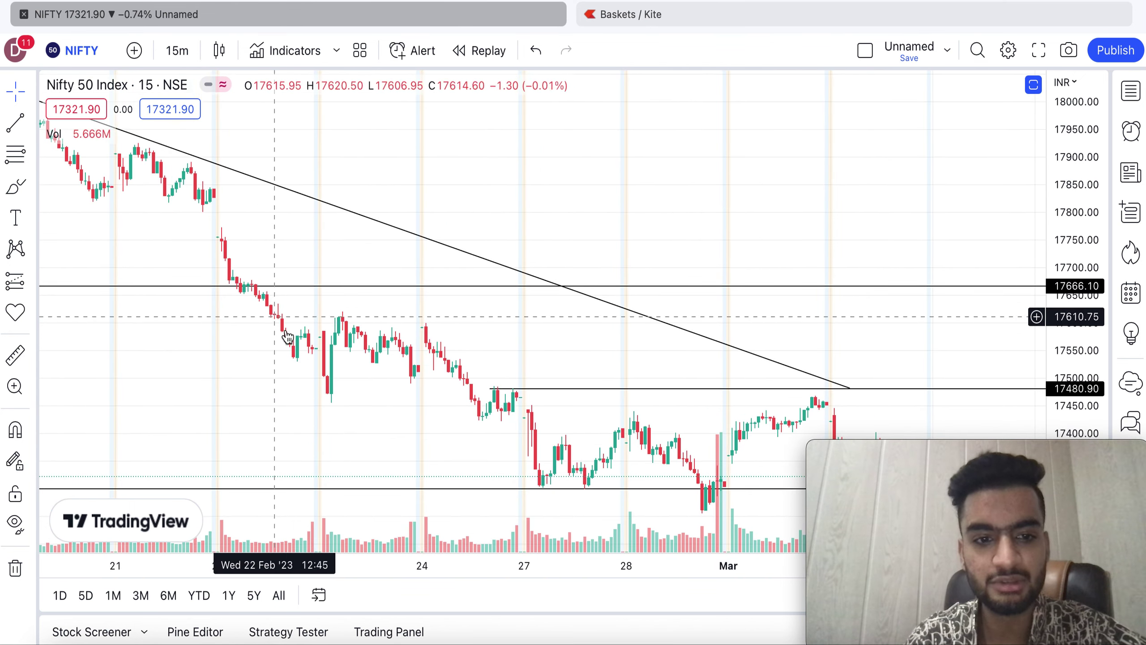
scroll(270, 319, up, 5)
scroll(315, 353, right, 3)
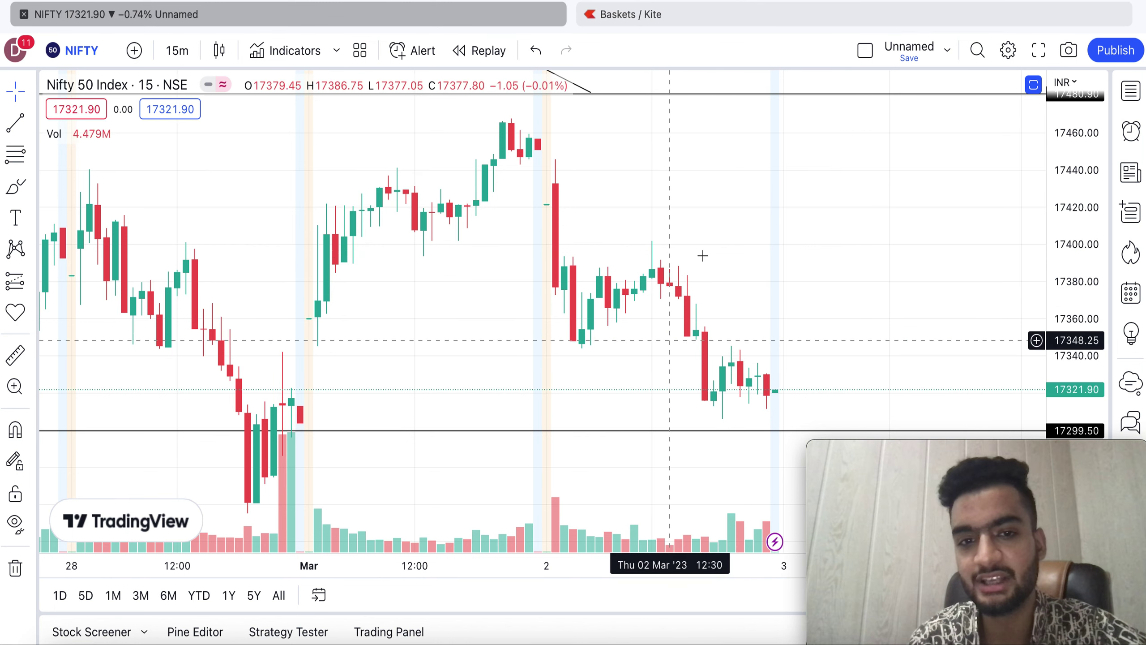
scroll(740, 134, down, 3)
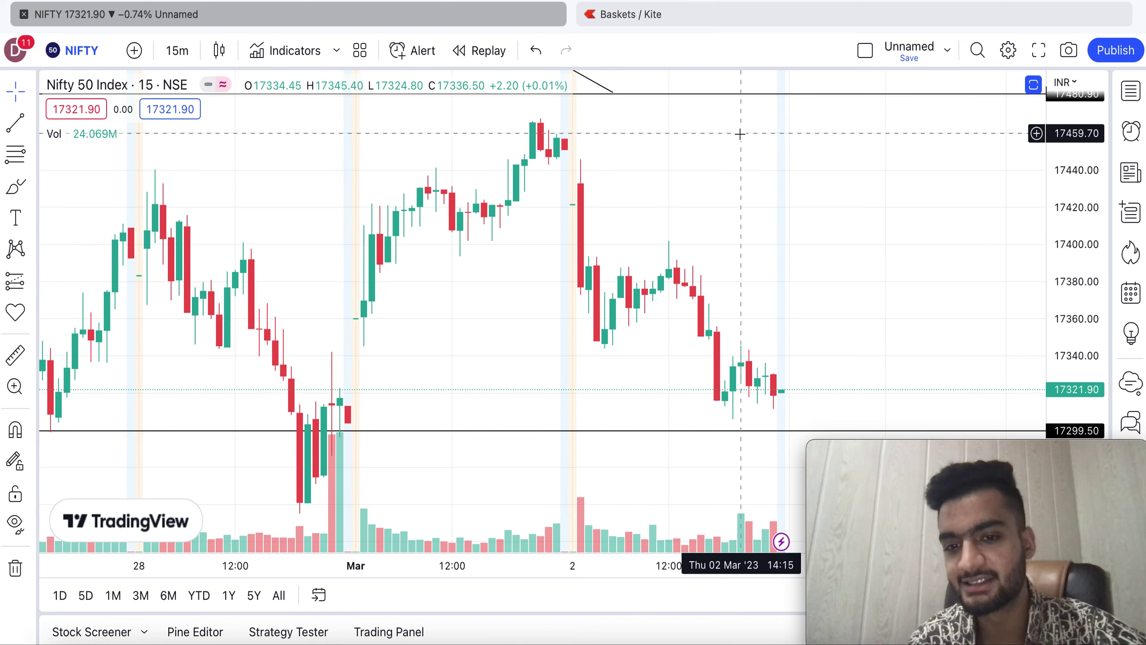
scroll(740, 134, down, 5)
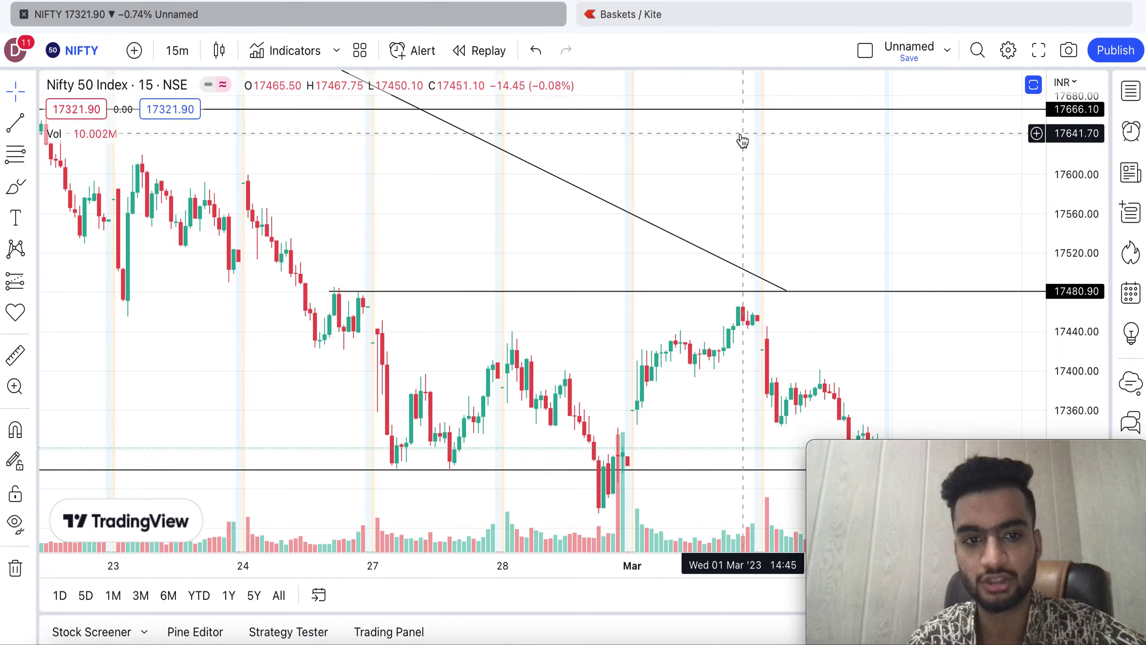
scroll(743, 140, down, 5)
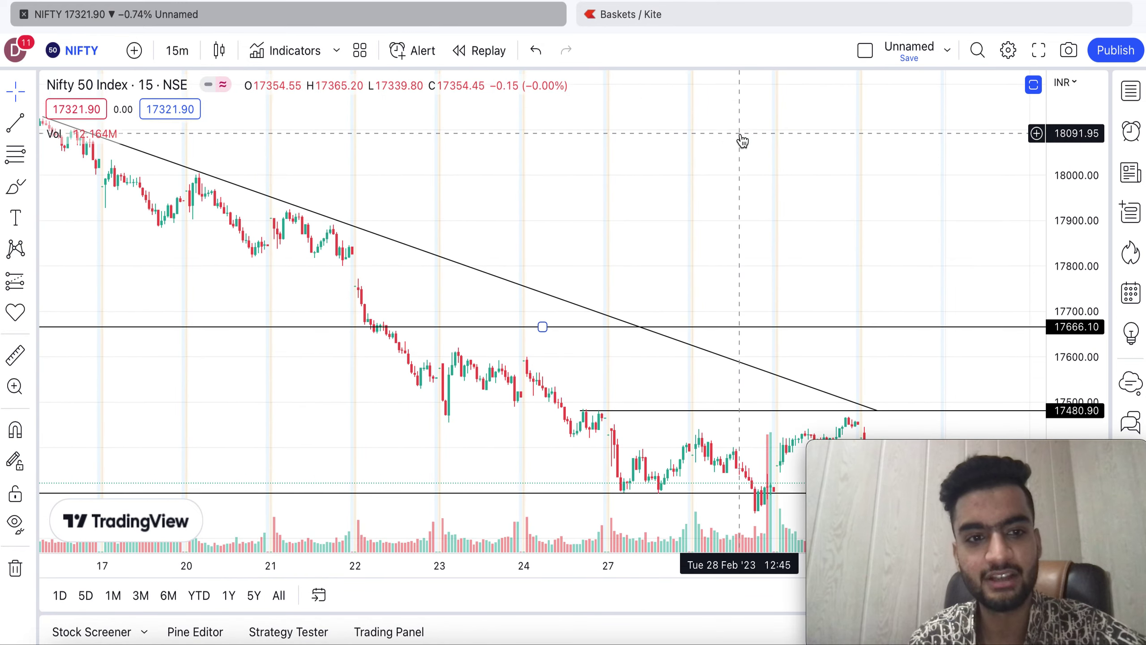
scroll(624, 206, down, 1)
scroll(625, 206, up, 10)
scroll(627, 212, right, 3)
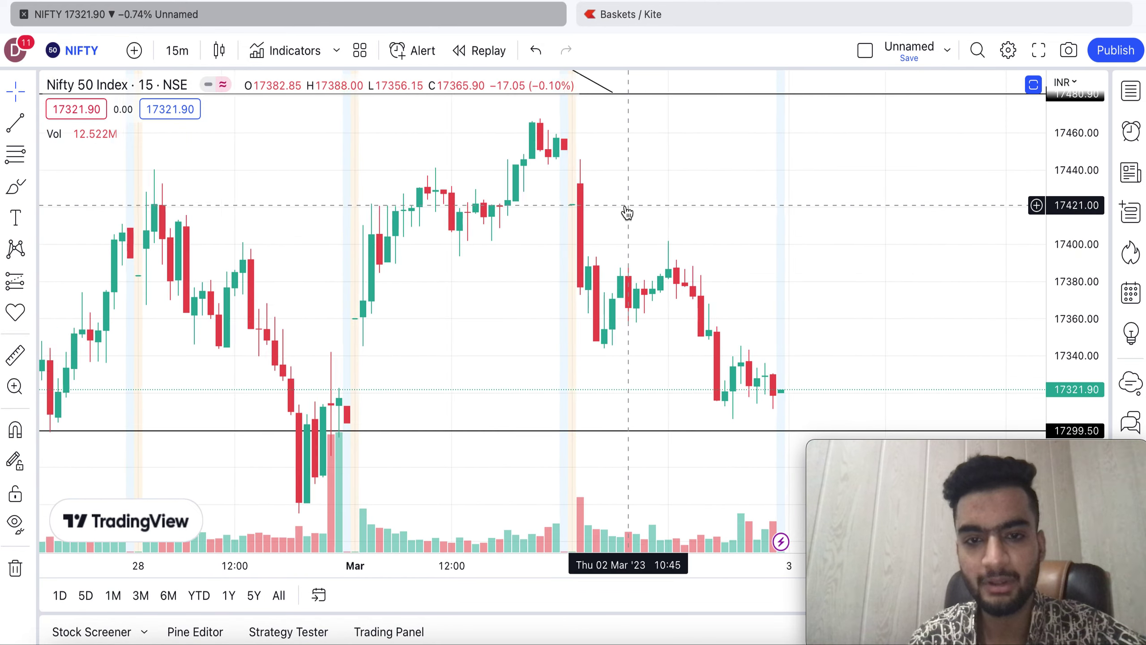
scroll(683, 149, left, 3)
drag(660, 93, 996, 296)
click(1009, 242)
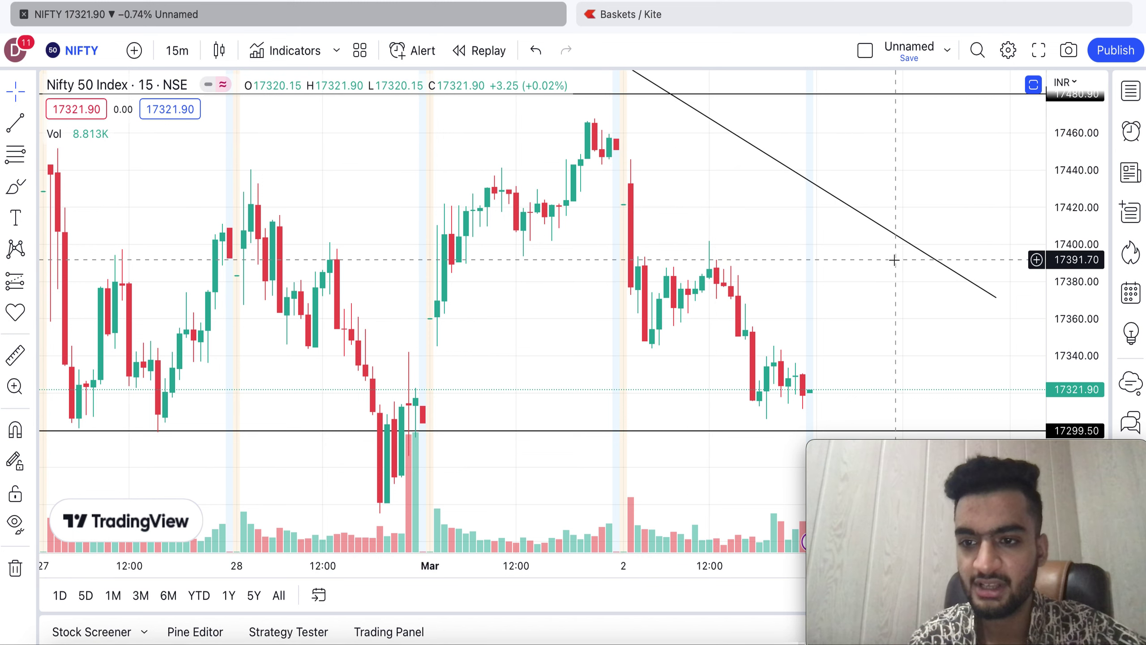
scroll(891, 265, right, 5)
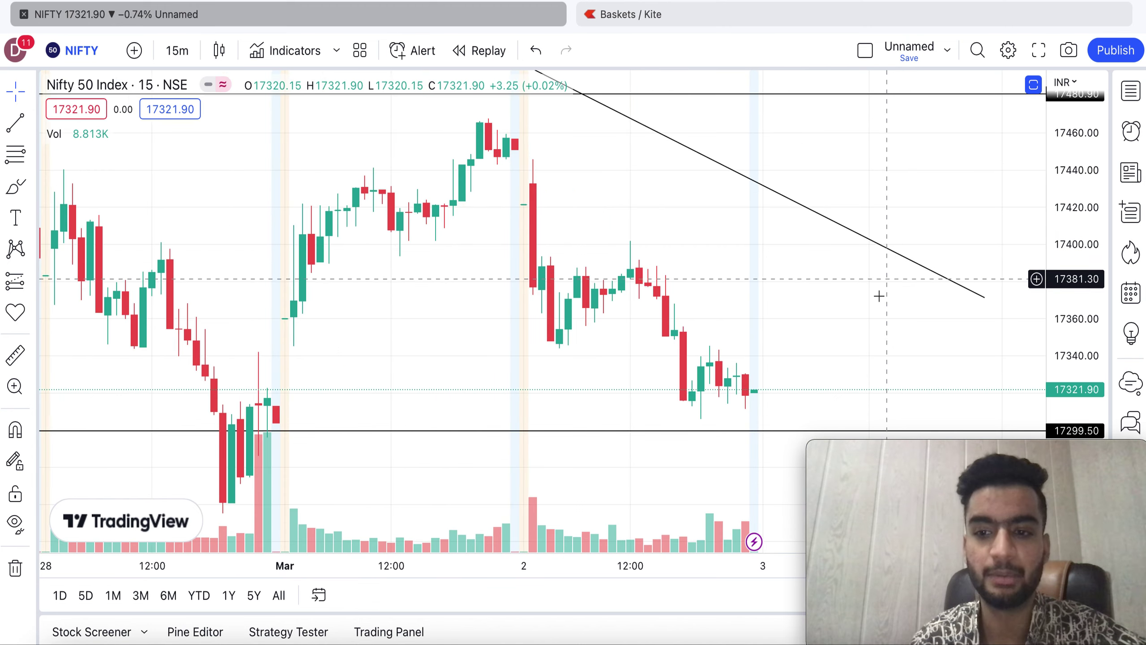
drag(874, 302, 809, 300)
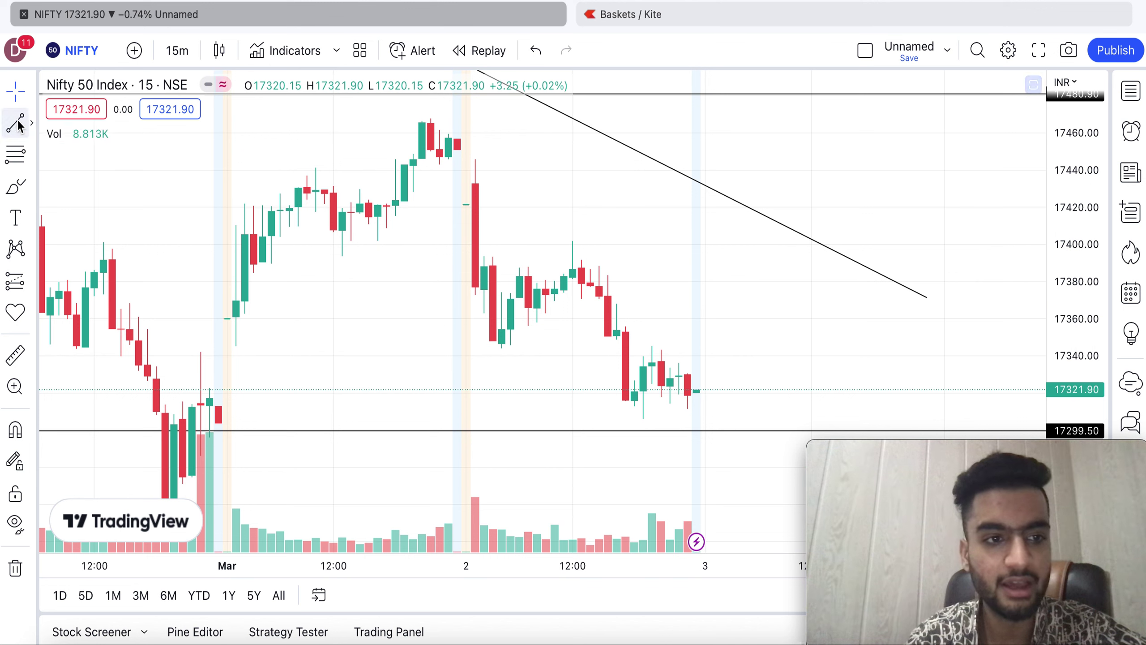
Step: Draw a horizontal line at 17391.25 using the Horizontal Line tool
click(30, 128)
click(95, 325)
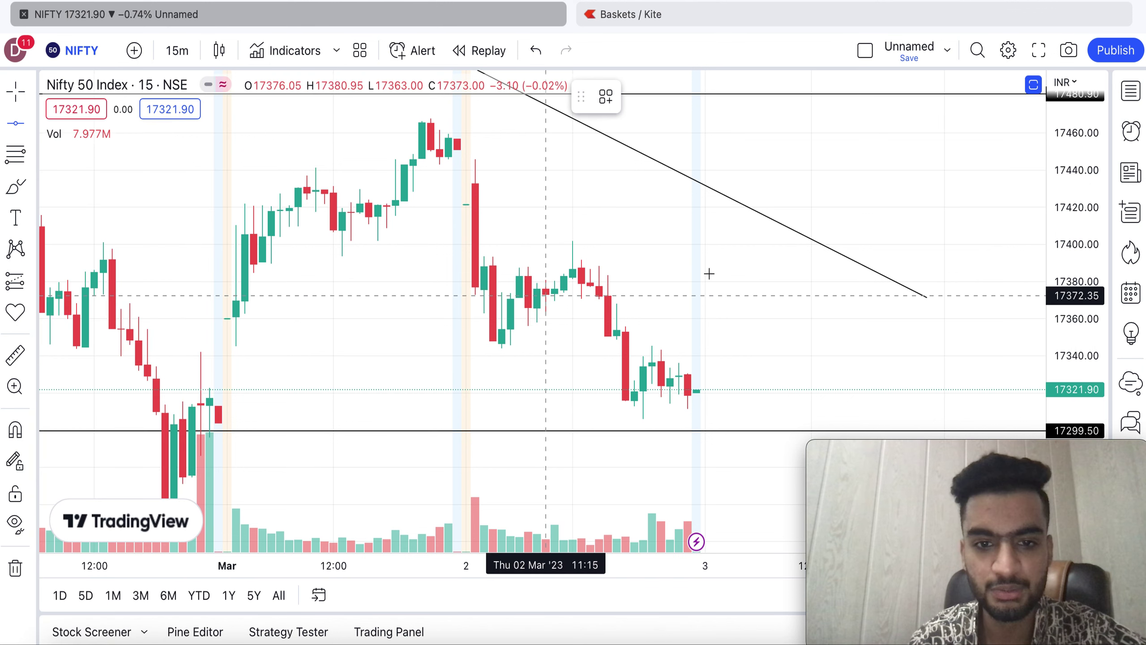
click(751, 261)
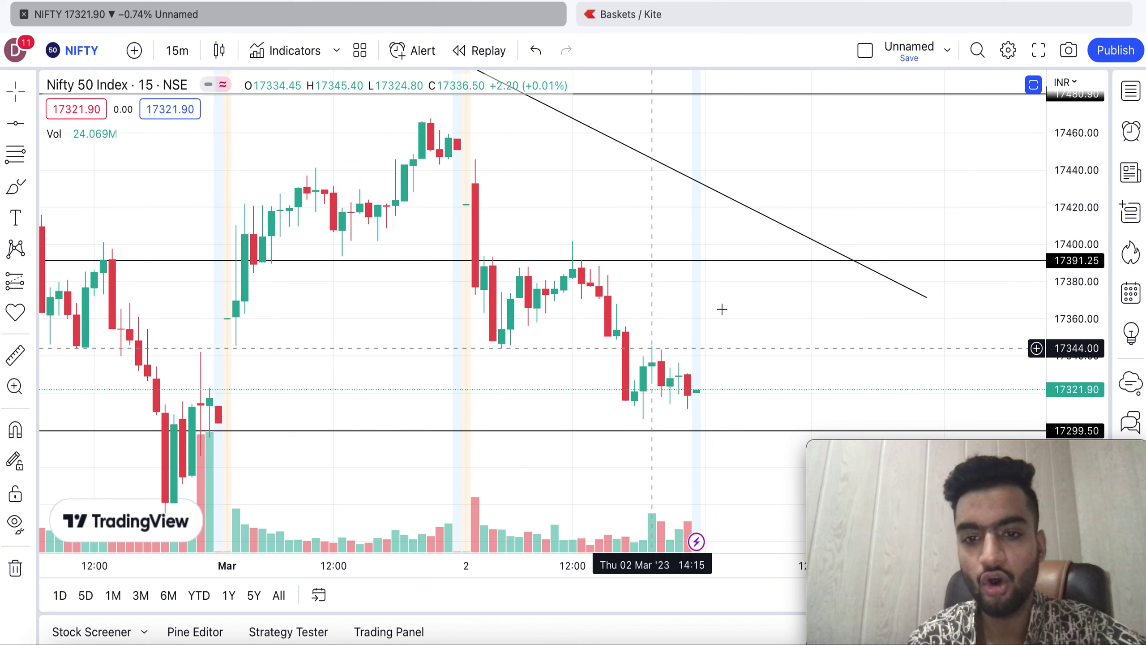
Step: Pan and refit the price scale to review all the Nifty 50 levels
drag(997, 306, 994, 206)
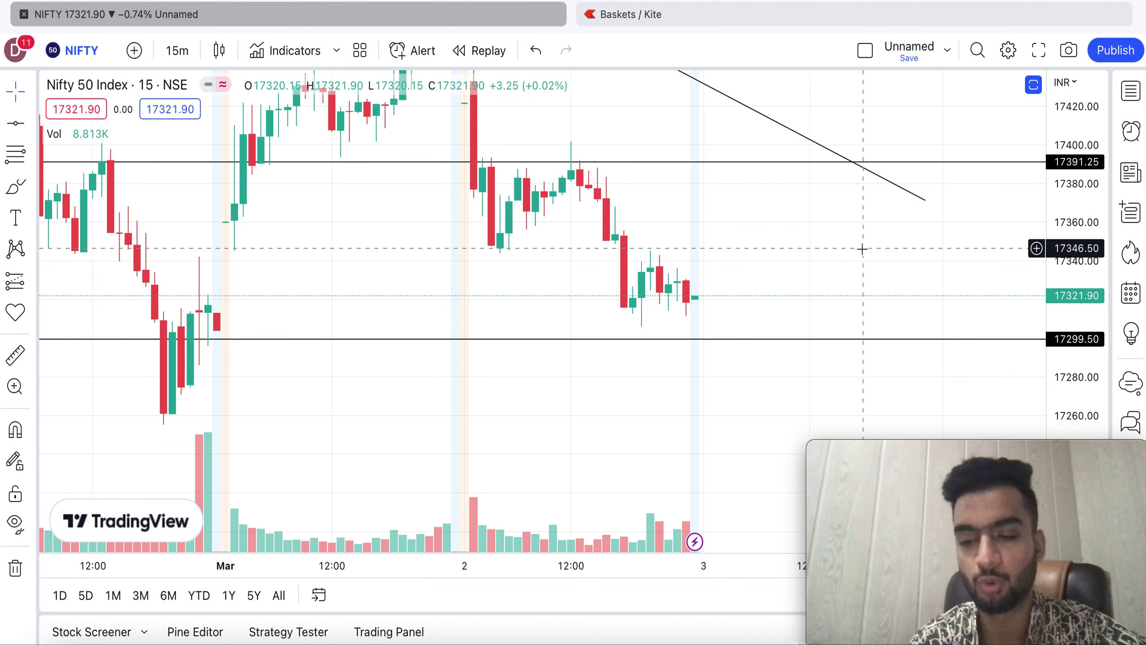
drag(862, 249, 860, 174)
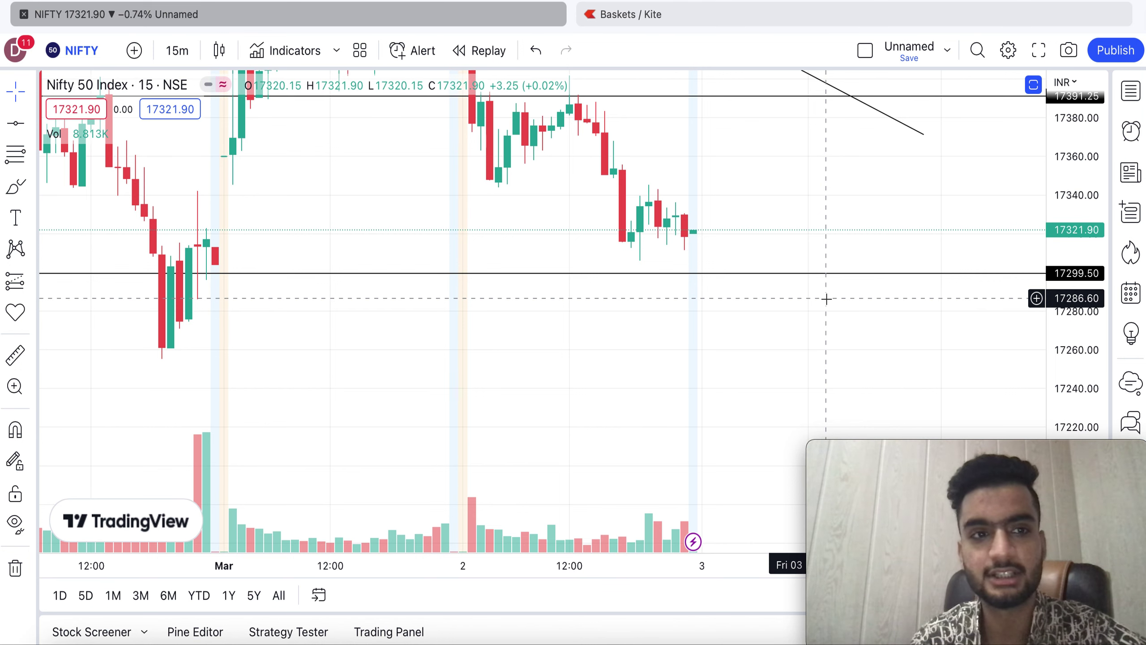
drag(818, 290, 773, 392)
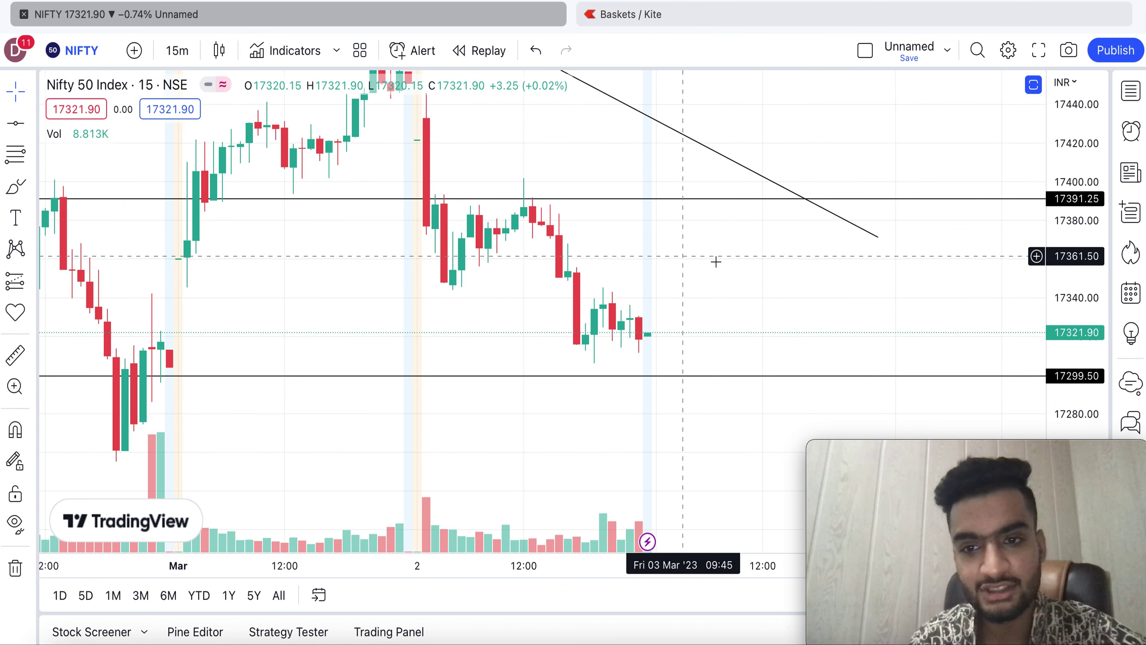
drag(806, 189, 787, 291)
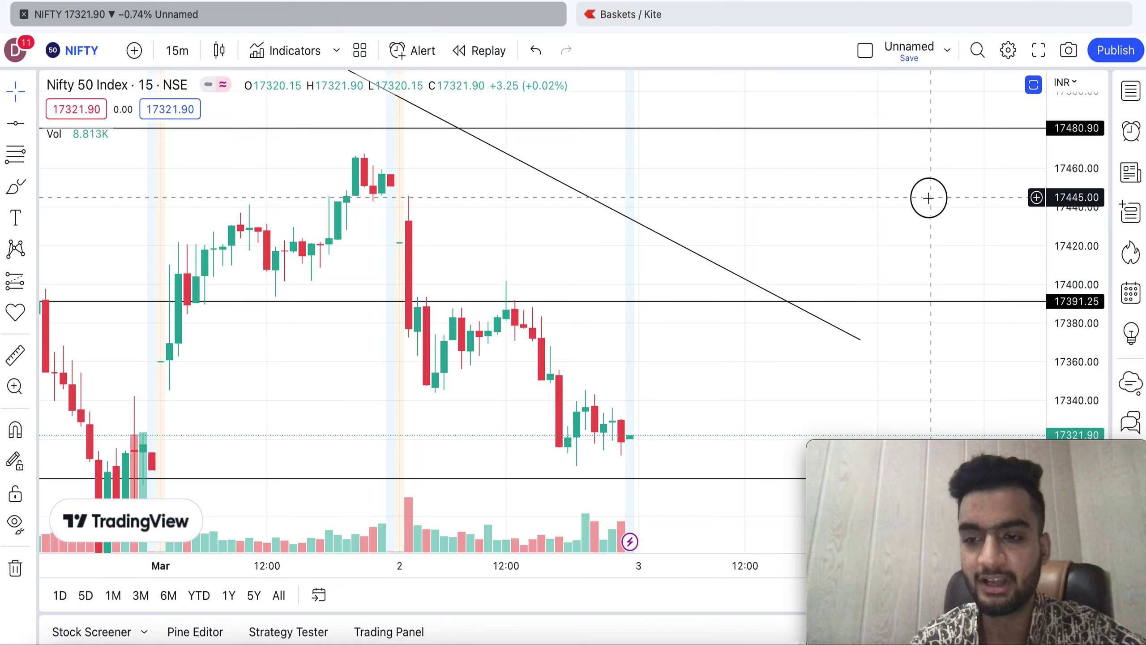
drag(928, 198, 921, 246)
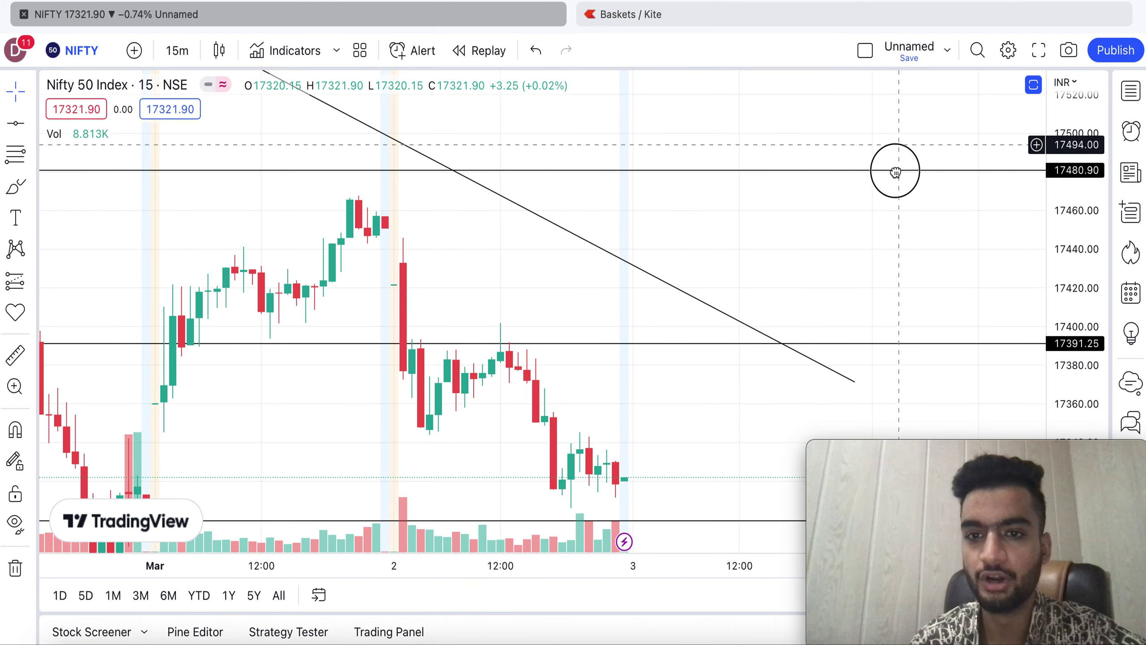
drag(895, 171, 906, 300)
scroll(905, 301, left, 10)
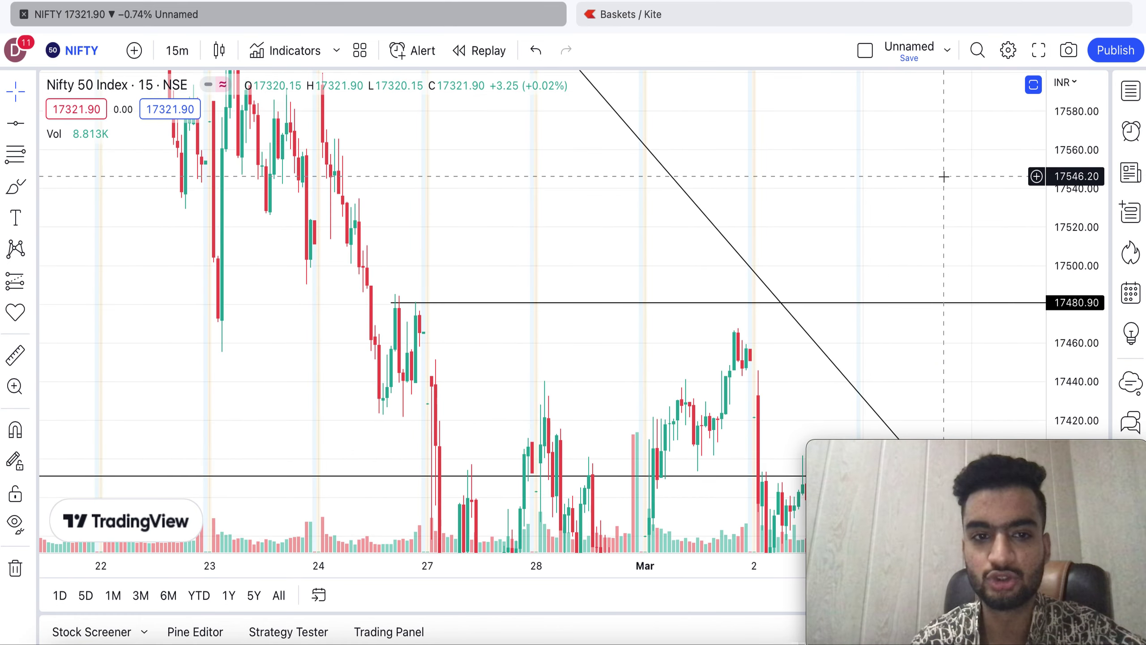
double_click(1090, 273)
drag(1005, 297, 1007, 119)
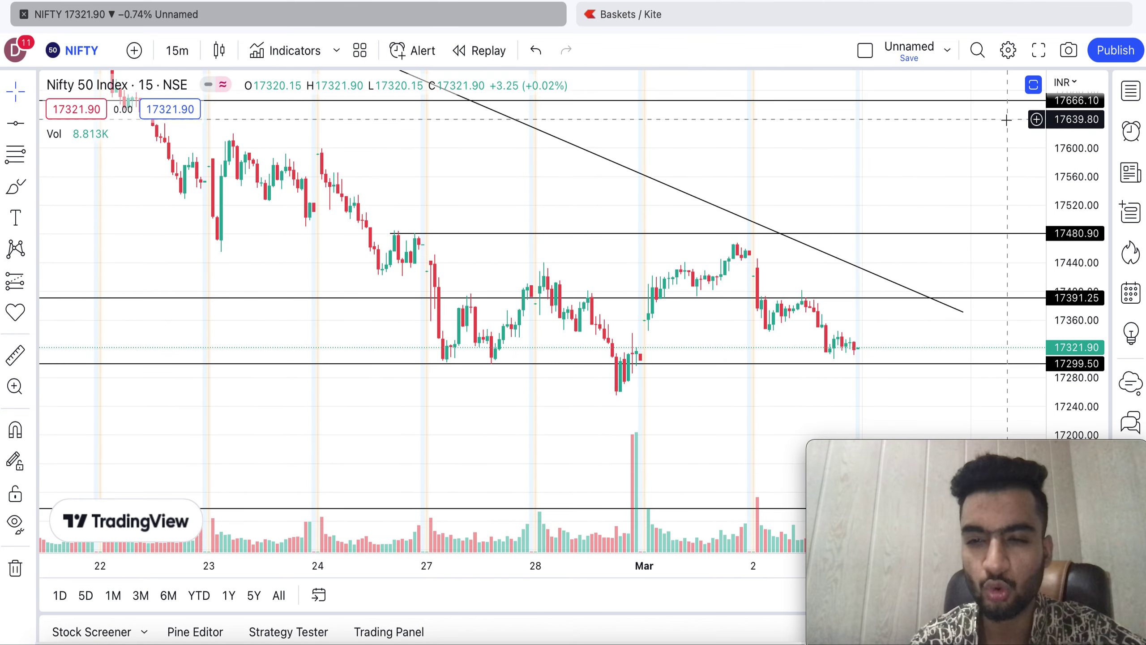
drag(938, 169, 926, 159)
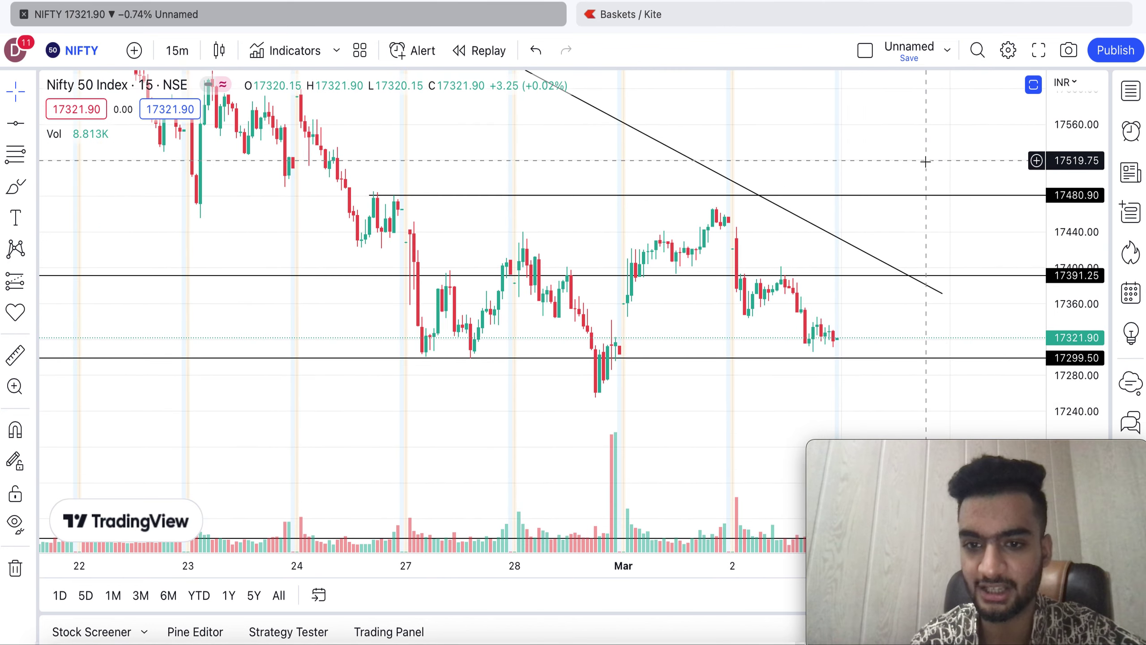
scroll(926, 159, up, 3)
Step: Return the Nifty 50 chart to the 1D interval and zoom in on the levels
text(1D)
key(Return)
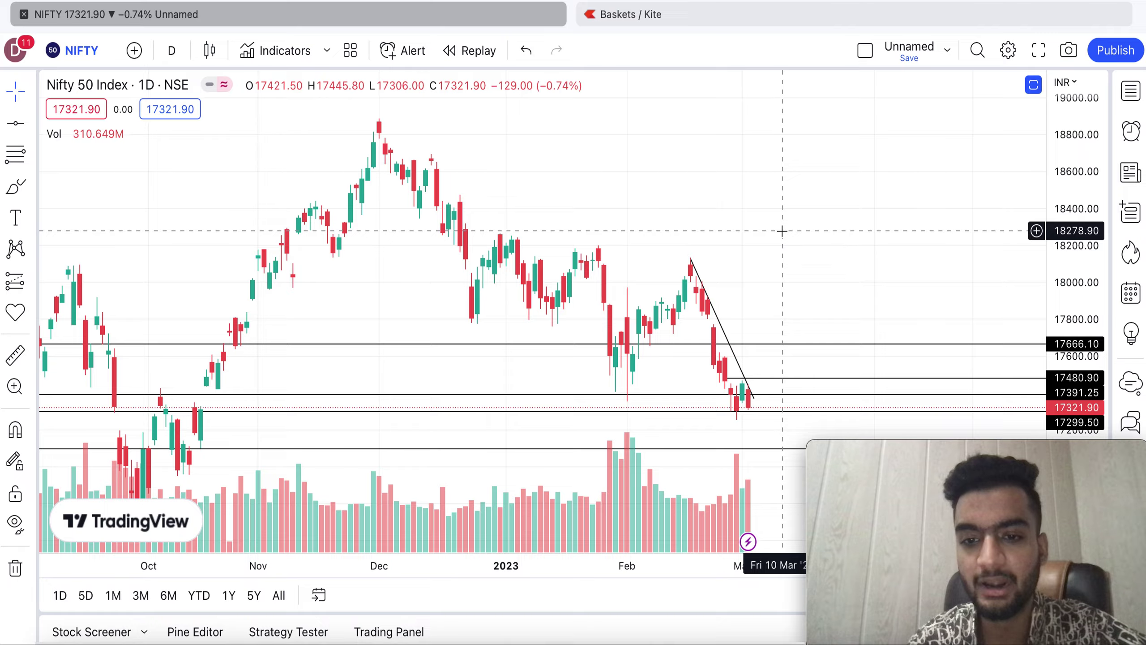
scroll(782, 230, up, 5)
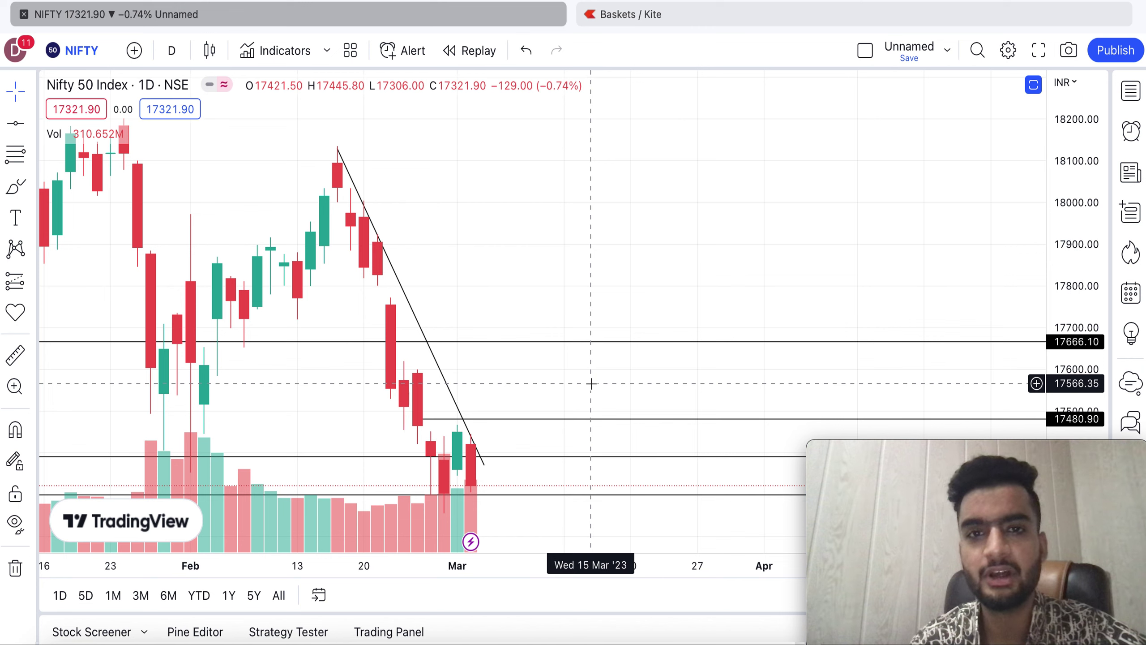
Step: Switch the chart symbol to BANKNIFTY, showing its daily chart with existing levels
text(BANKNIFTY)
key(Return)
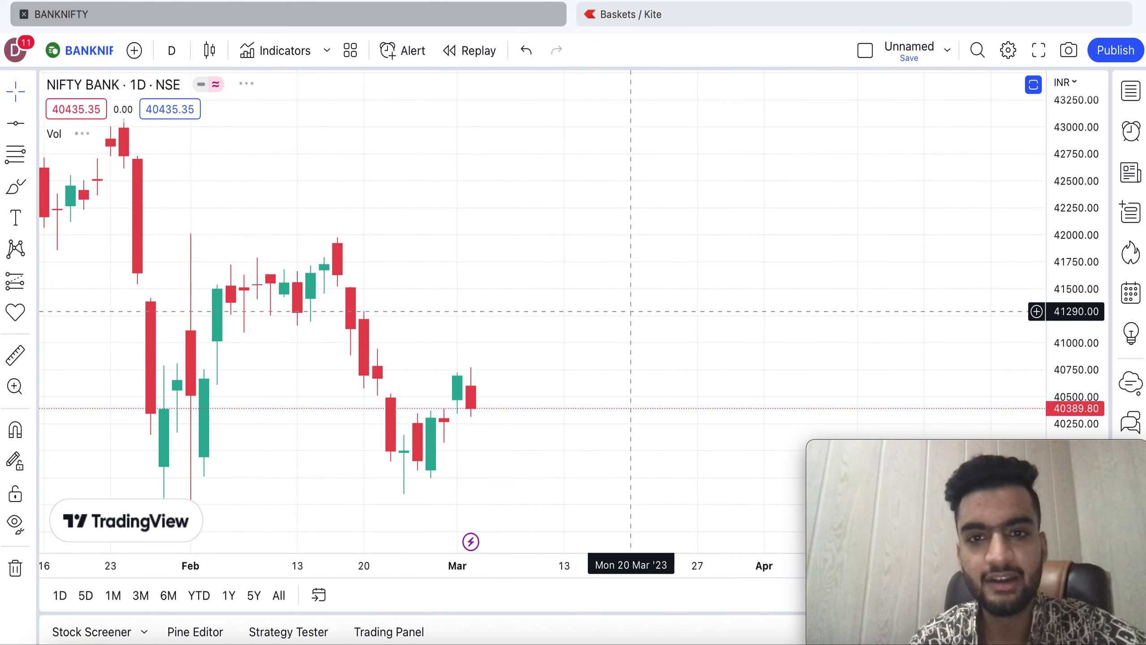
scroll(637, 312, right, 3)
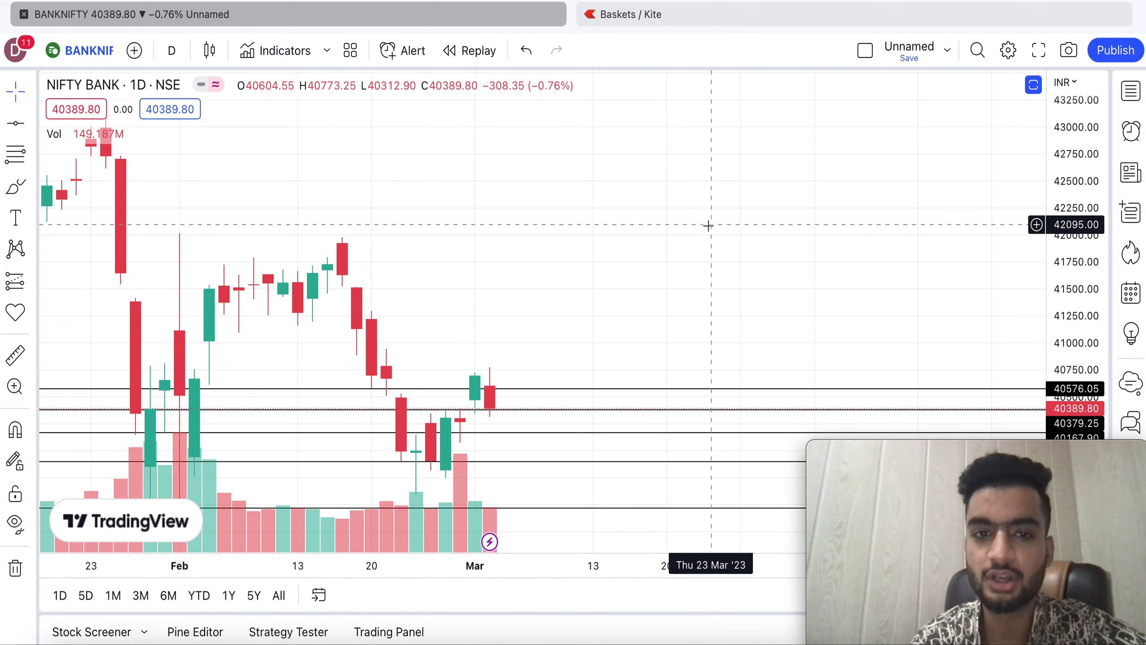
Step: Change the Bank Nifty chart interval to 15 minutes
text(15)
key(Return)
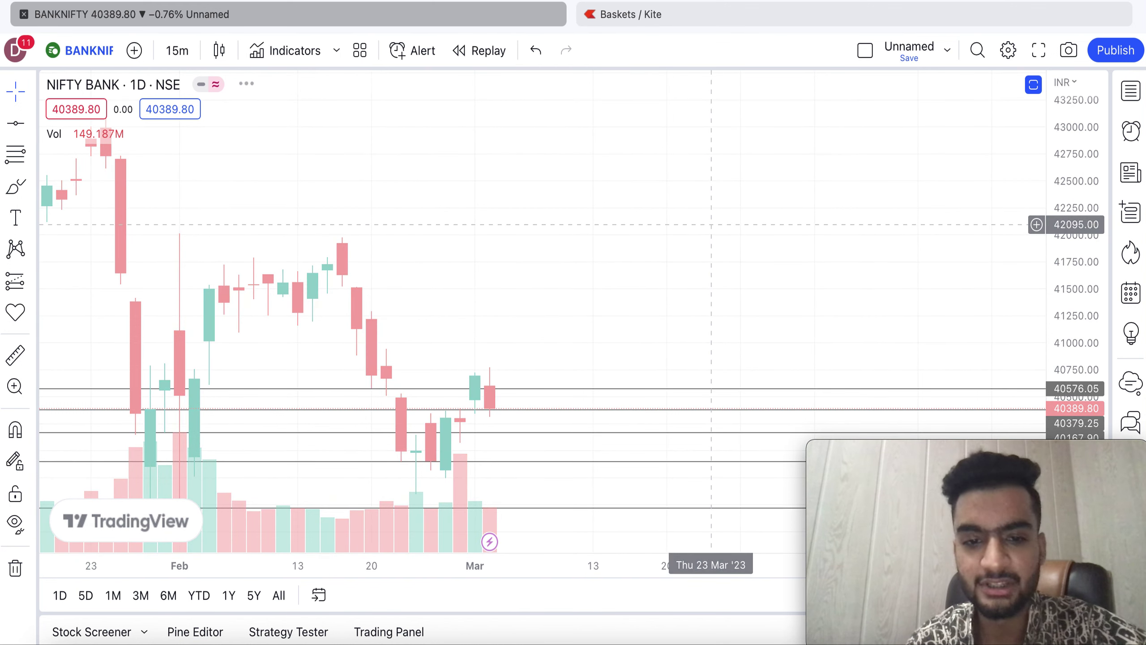
scroll(538, 229, down, 5)
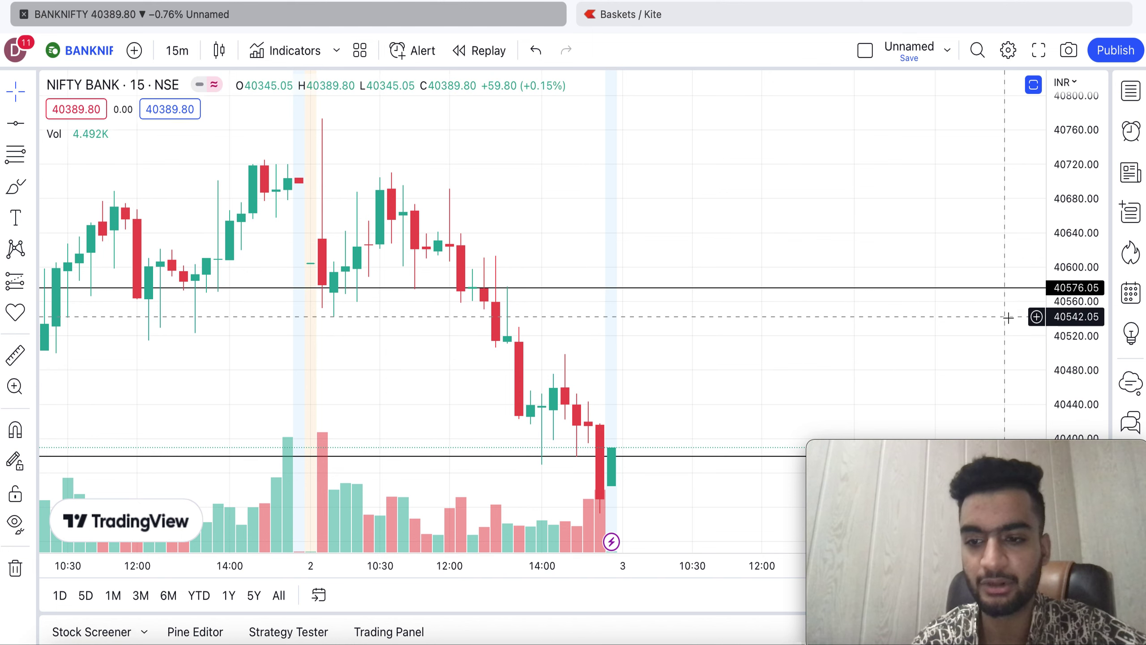
Step: Stretch the price scale, reset and pan to frame the recent Bank Nifty sessions
click(1075, 257)
drag(1075, 256, 1000, 320)
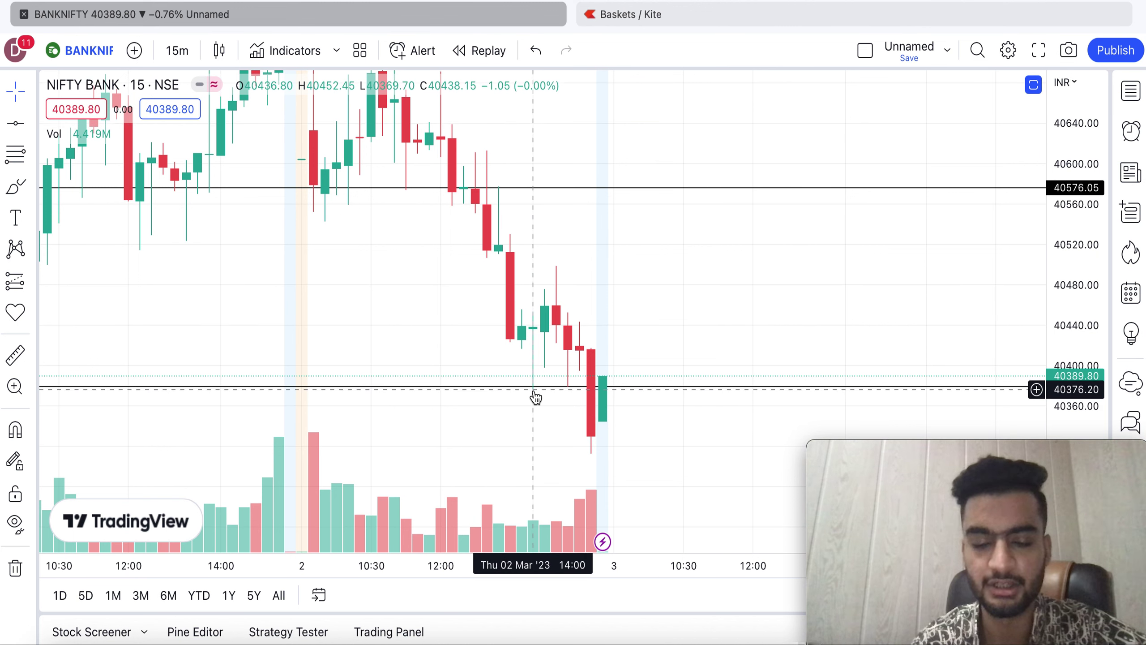
drag(703, 328, 704, 379)
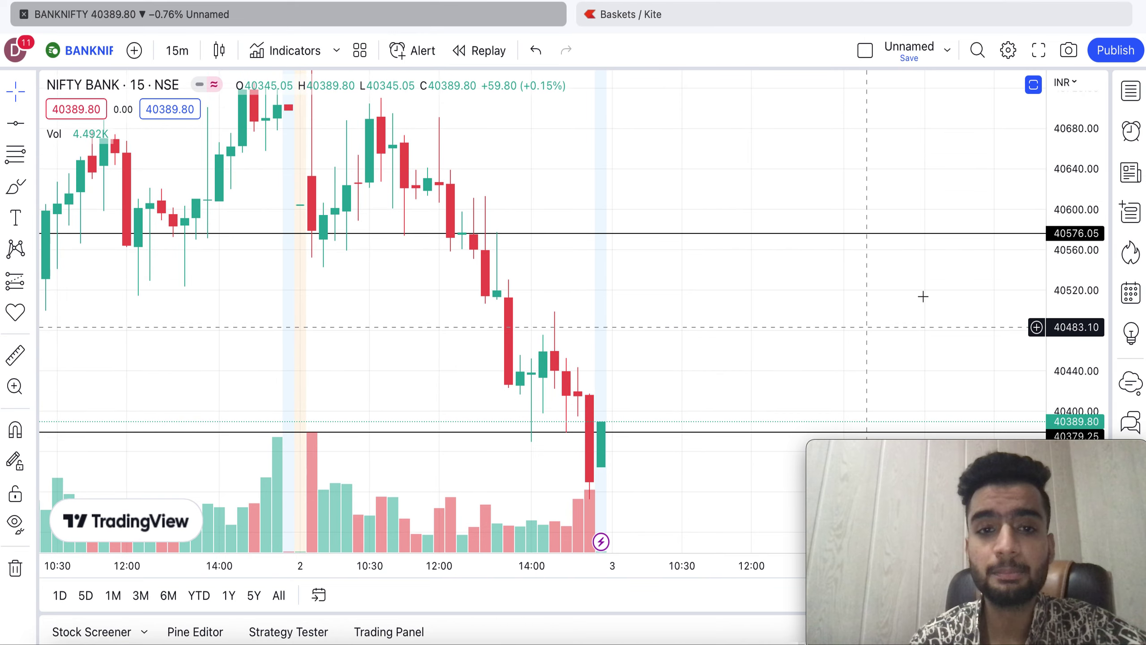
drag(1095, 280, 1087, 333)
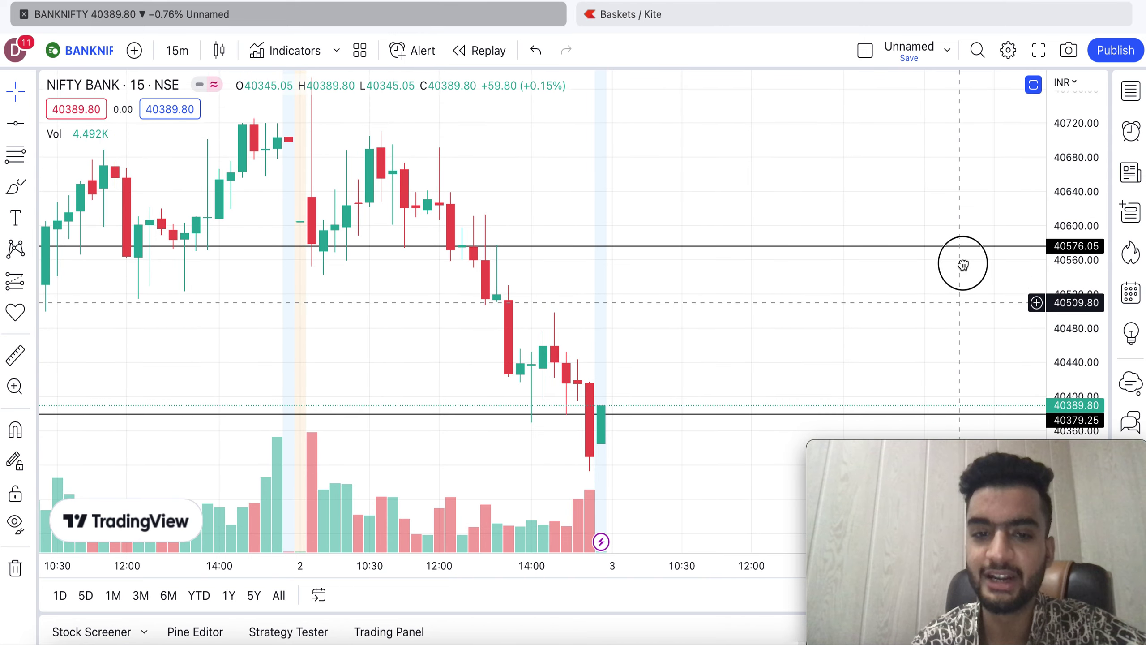
key(alt+r)
scroll(961, 263, down, 3)
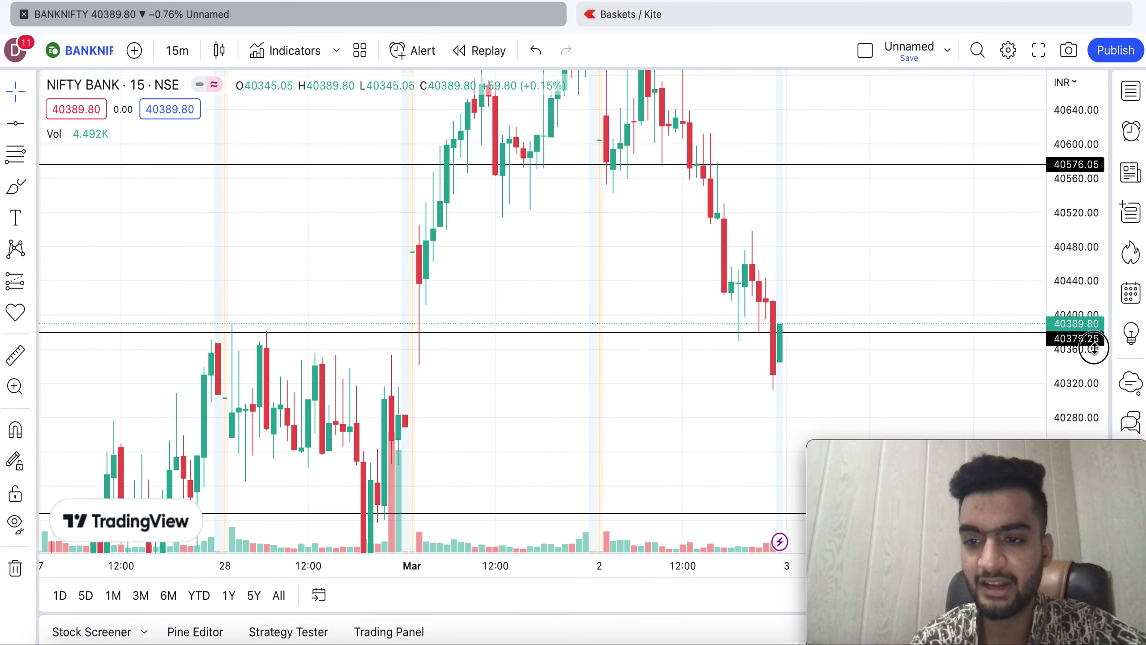
drag(1080, 300, 1007, 323)
scroll(979, 256, up, 3)
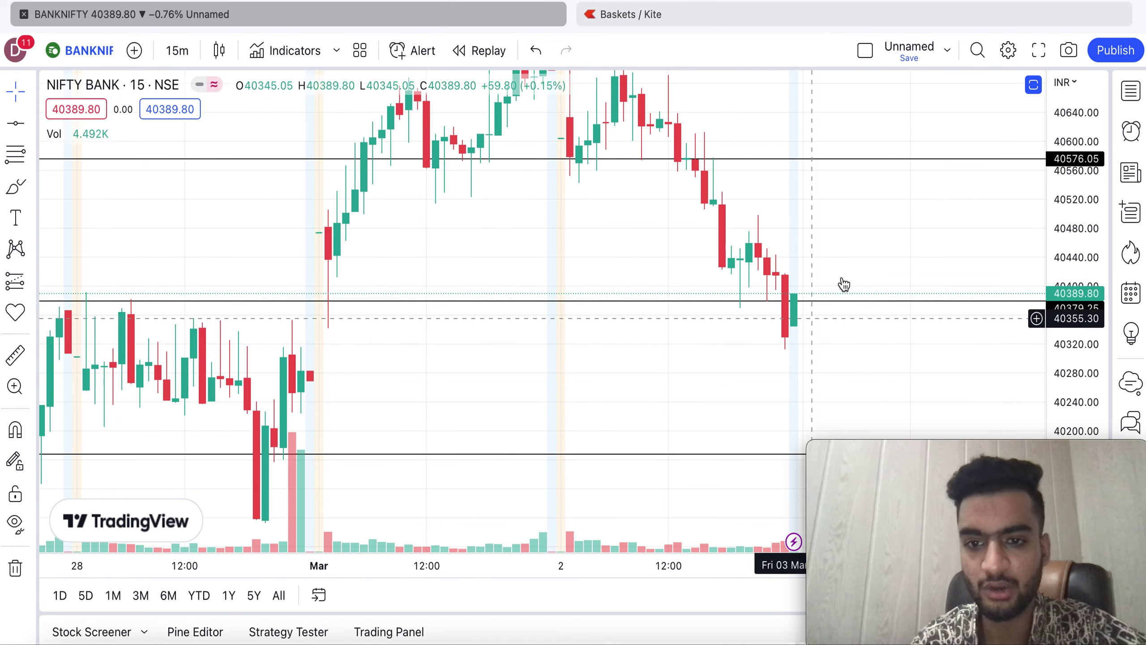
Step: Draw a horizontal level at 40474.10, then pan down to 39899.50 and back
click(21, 126)
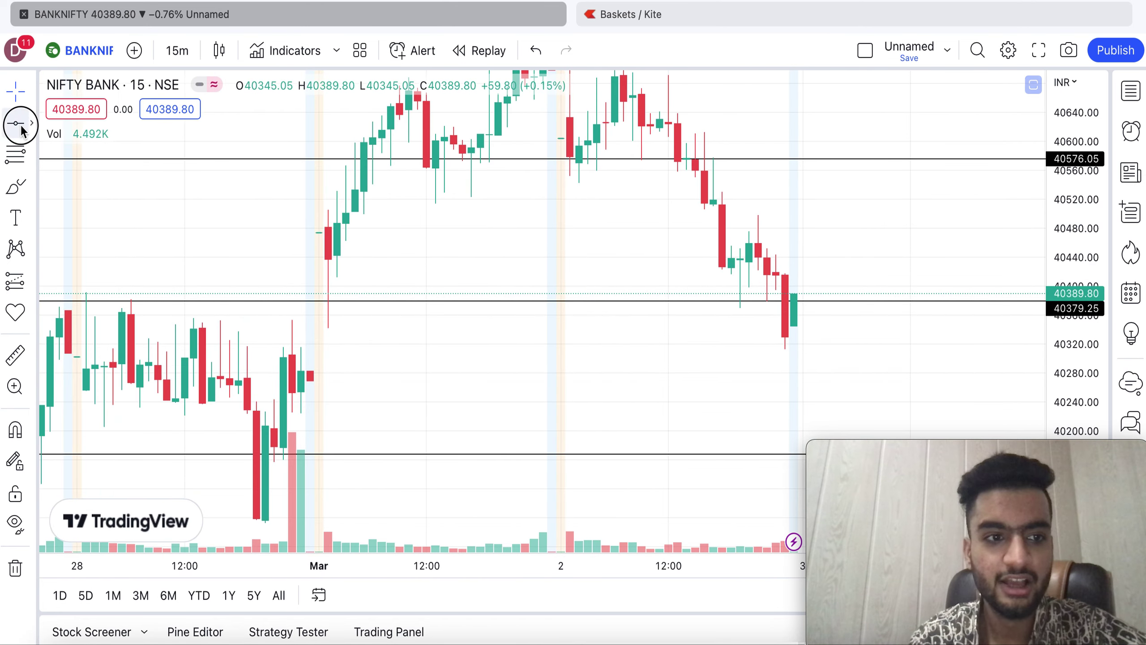
click(987, 233)
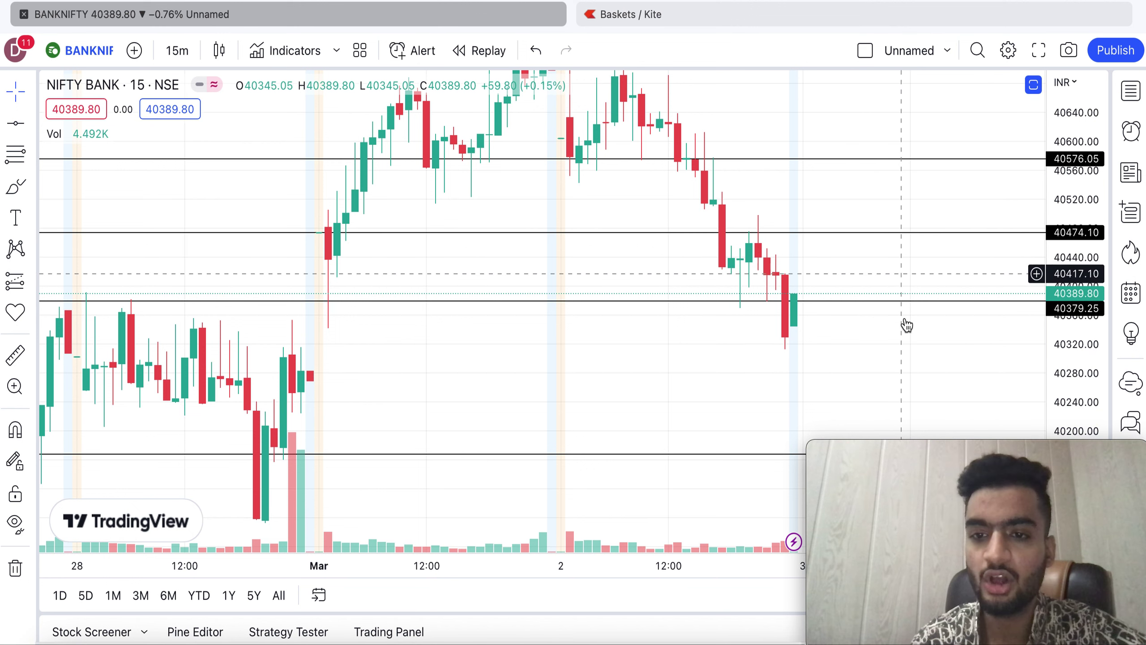
drag(901, 271, 892, 154)
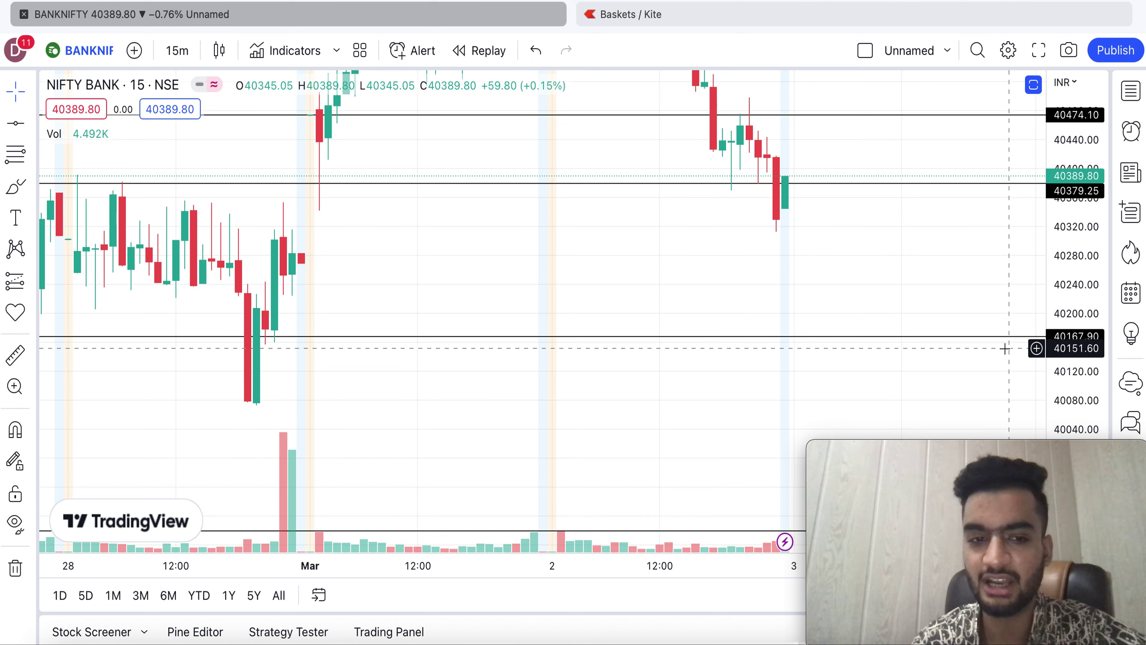
drag(985, 389, 983, 275)
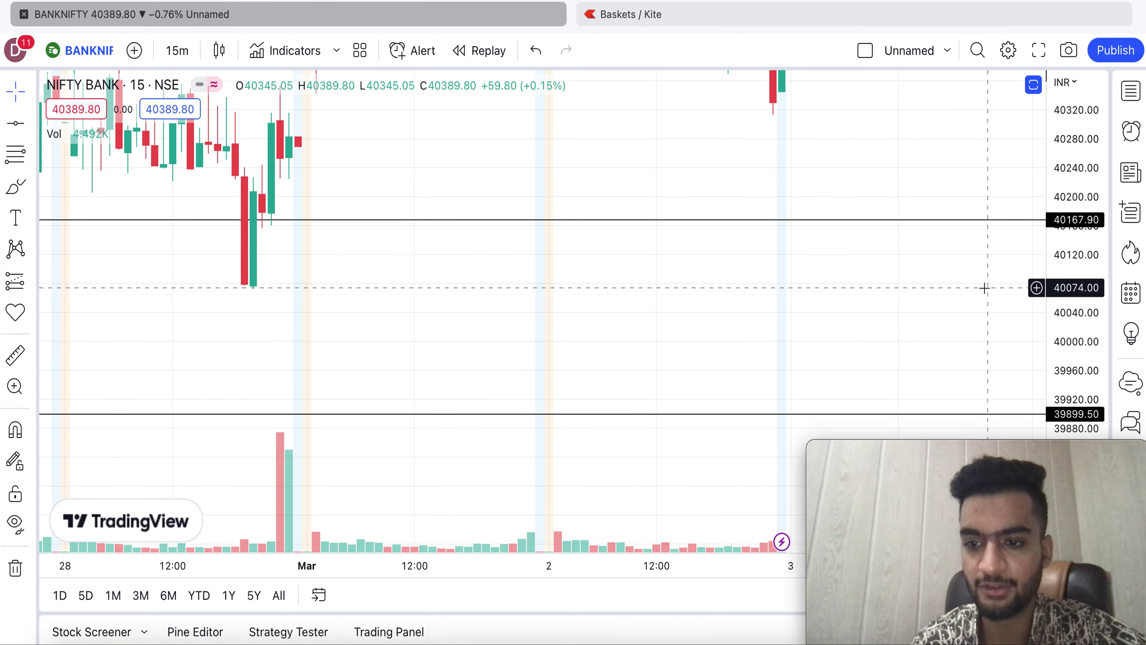
drag(985, 273, 980, 264)
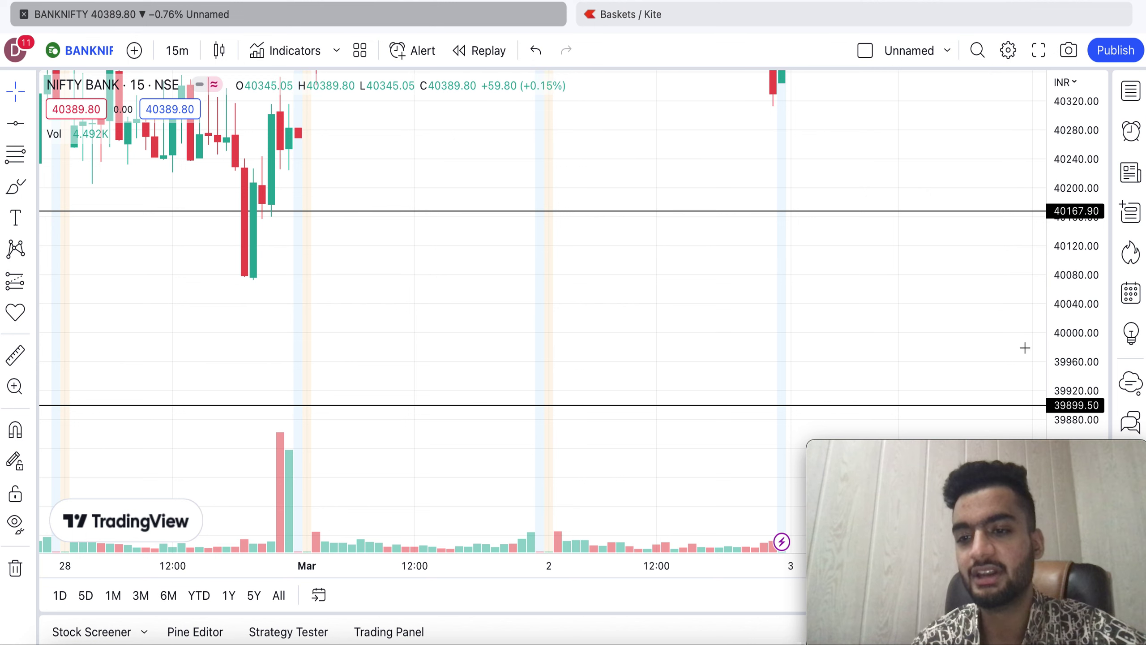
drag(950, 378, 923, 477)
drag(894, 297, 870, 312)
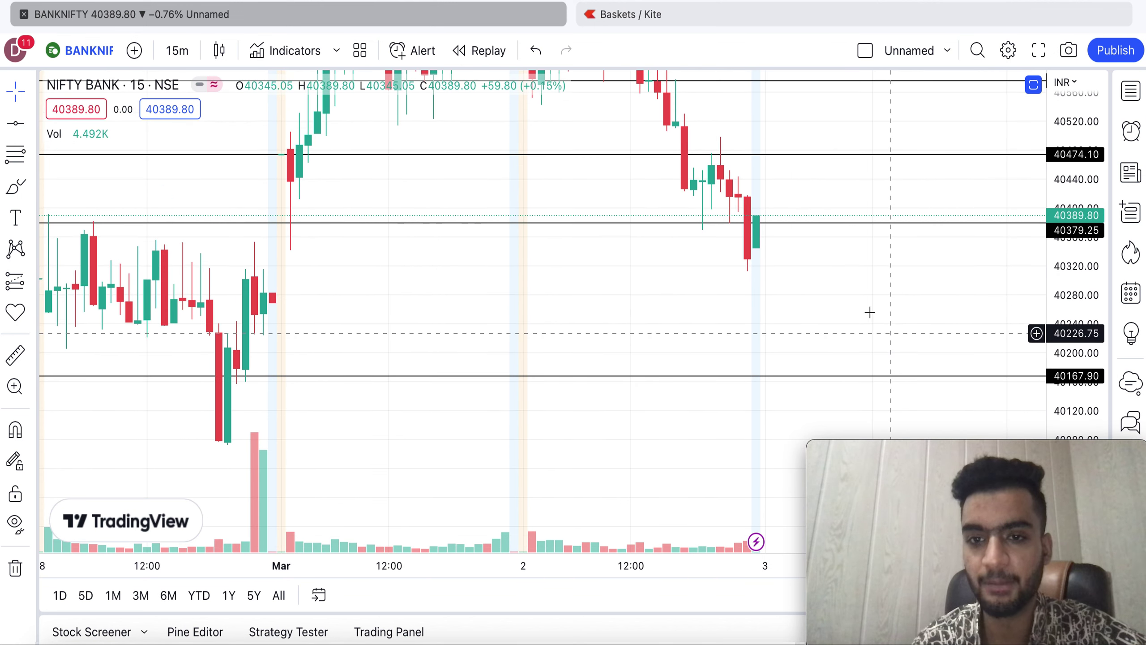
drag(846, 207, 826, 370)
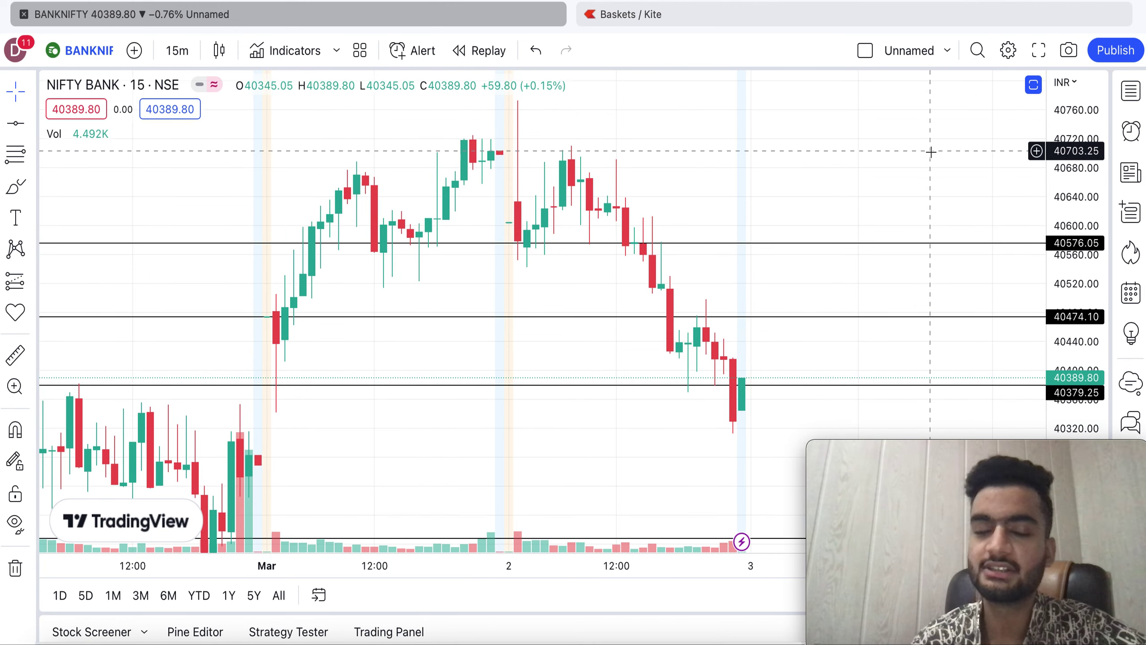
scroll(930, 152, up, 3)
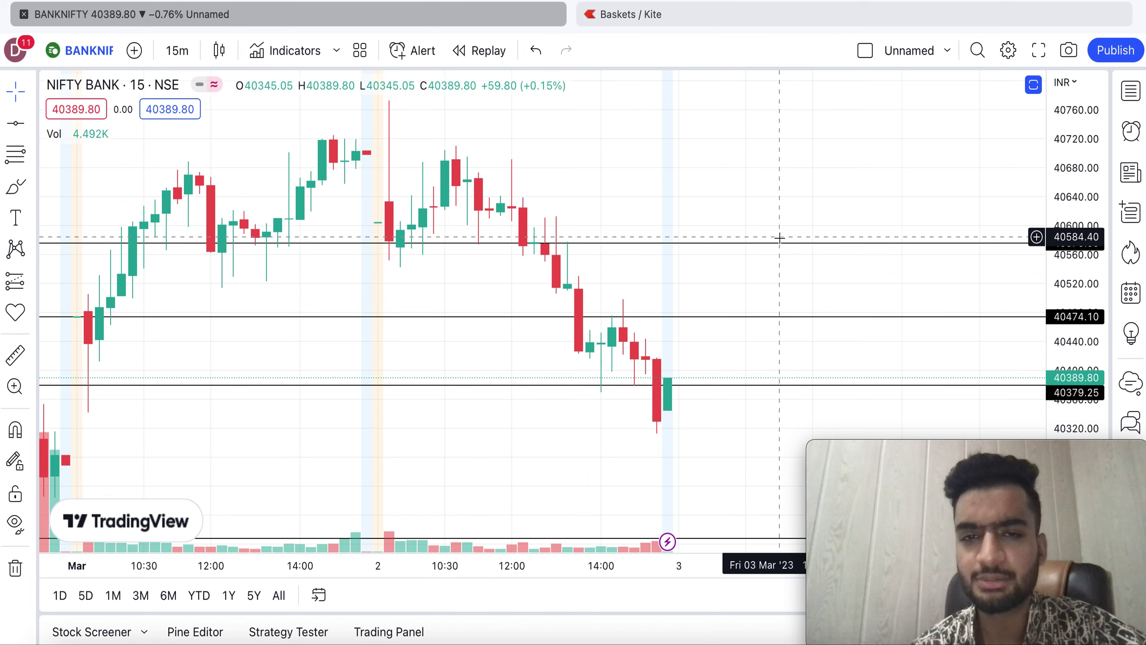
Step: Switch the symbol back to the NIFTY index from the search results
text(NI)
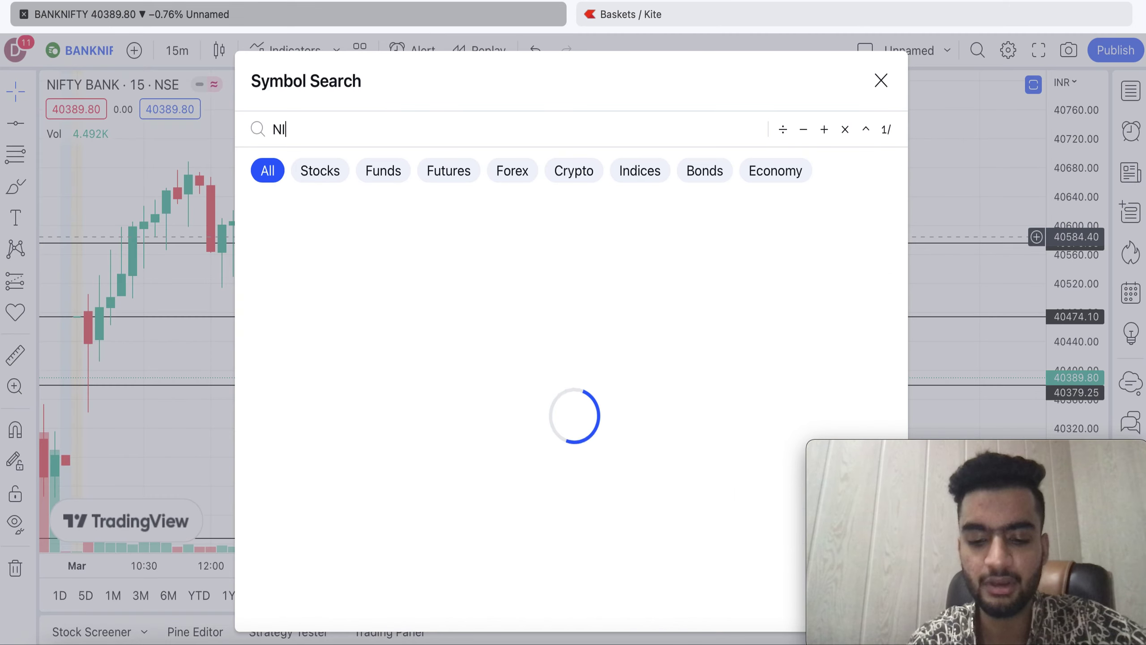
text(FTY)
key(Down)
key(Return)
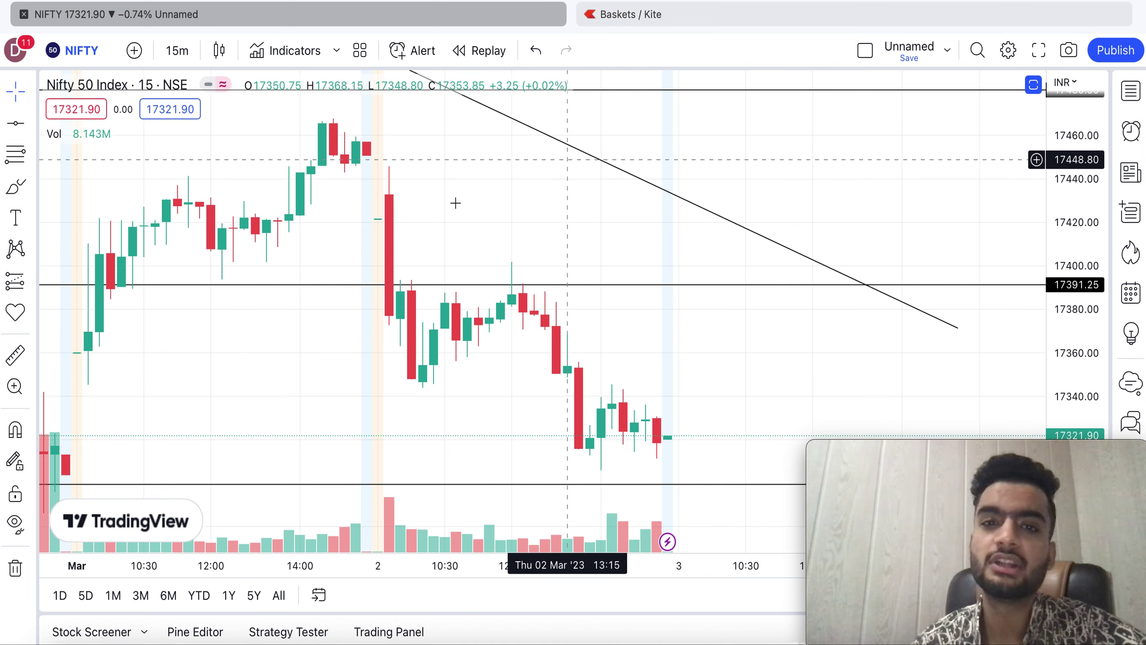
scroll(1044, 179, up, 2)
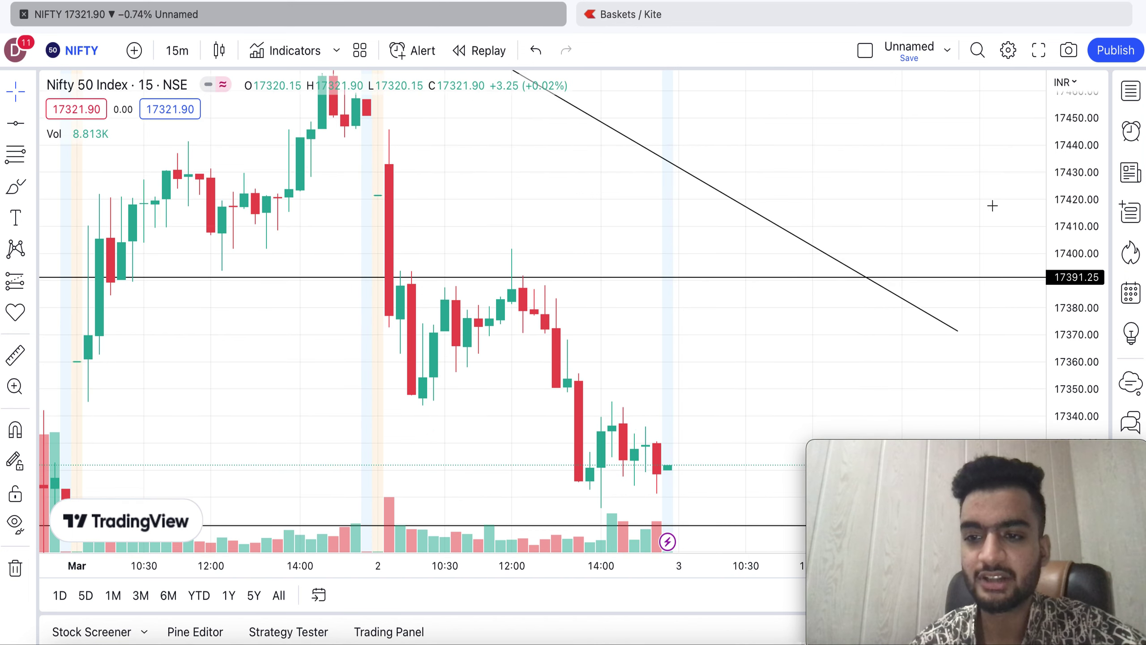
drag(706, 256, 704, 192)
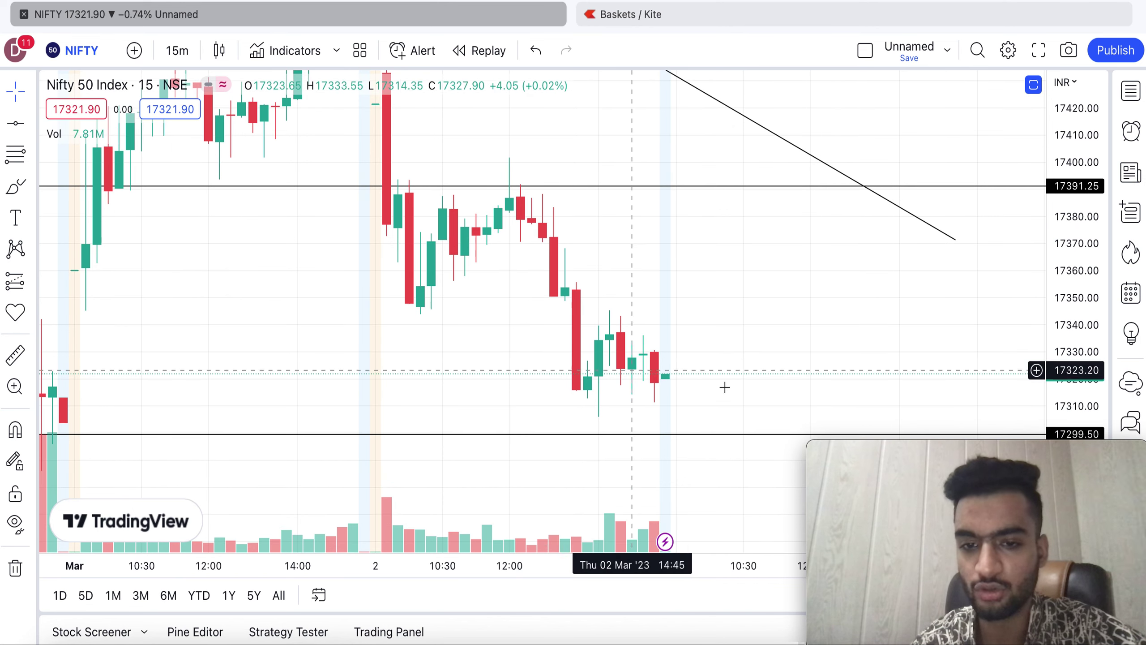
drag(781, 334, 775, 392)
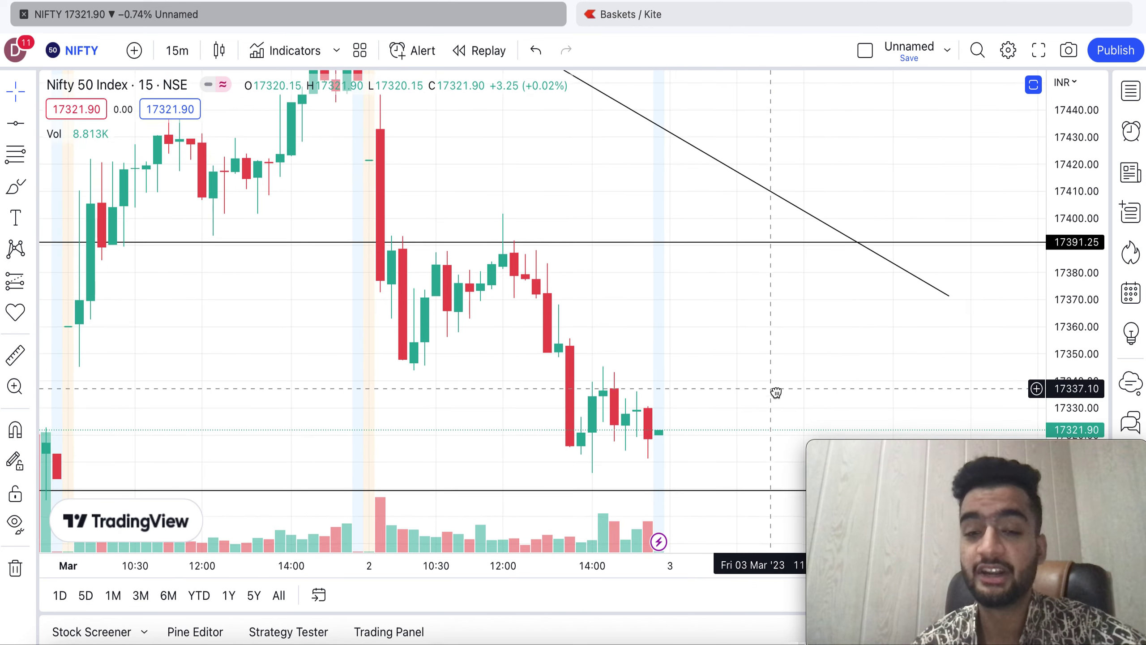
double_click(1079, 277)
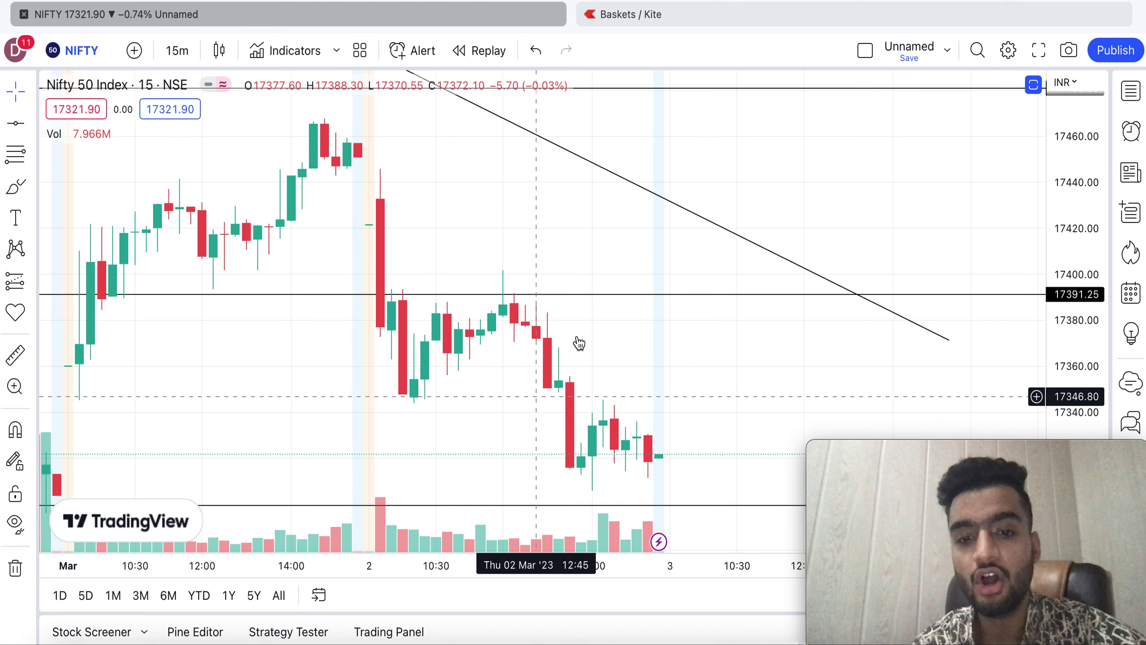
scroll(665, 390, right, 3)
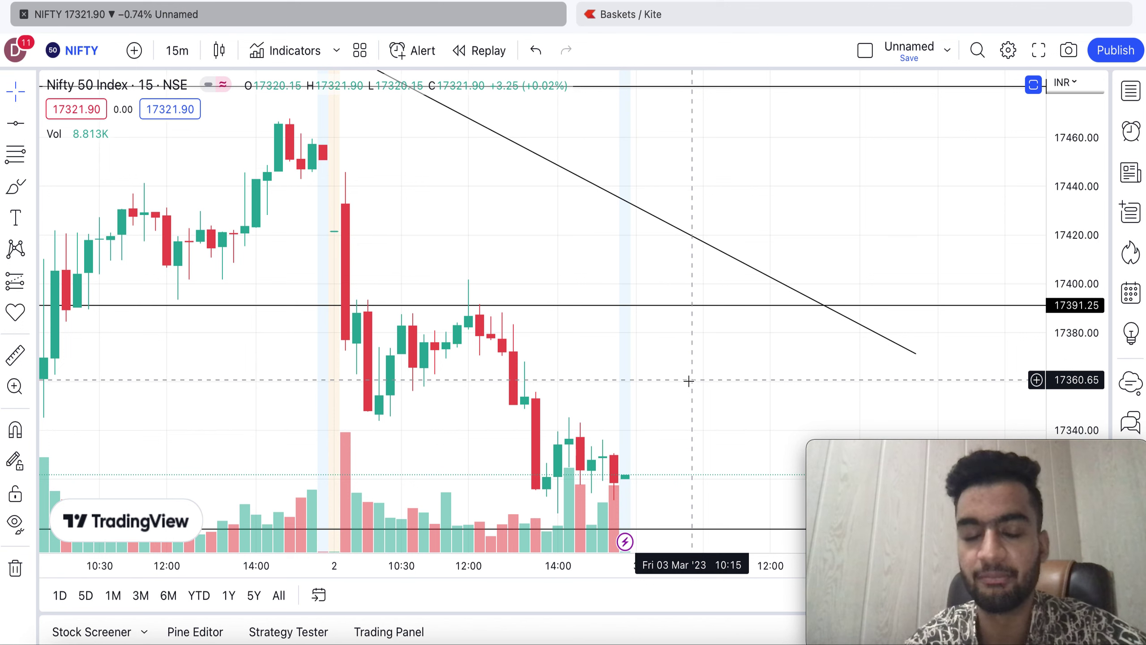
drag(702, 388, 702, 373)
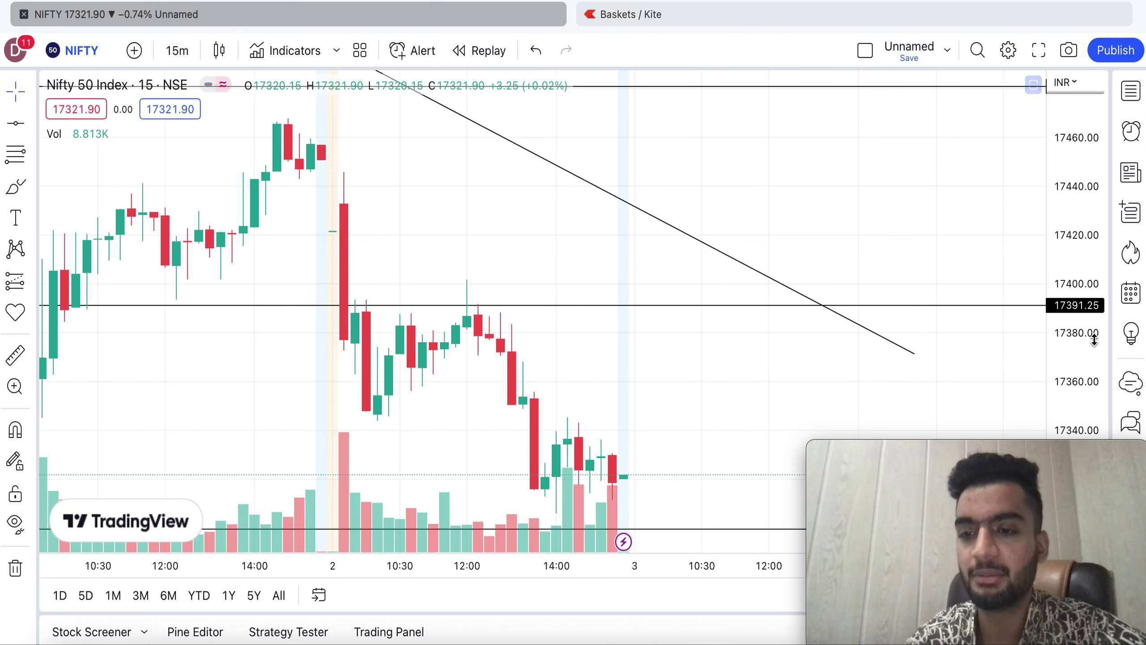
drag(1088, 302, 998, 254)
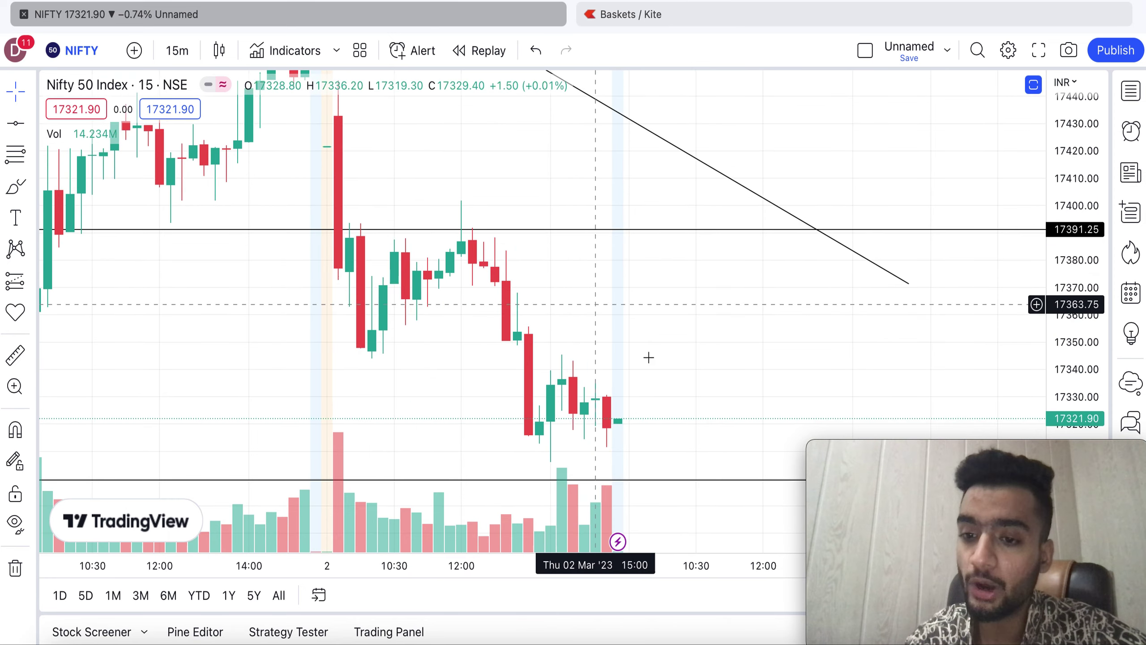
drag(698, 419, 700, 340)
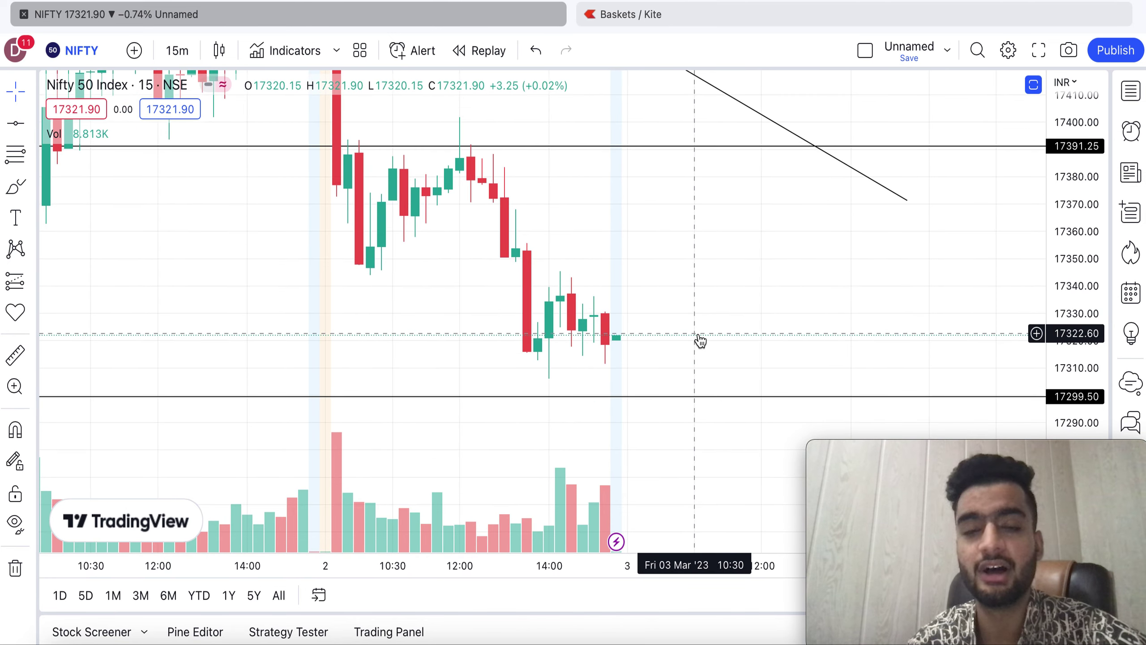